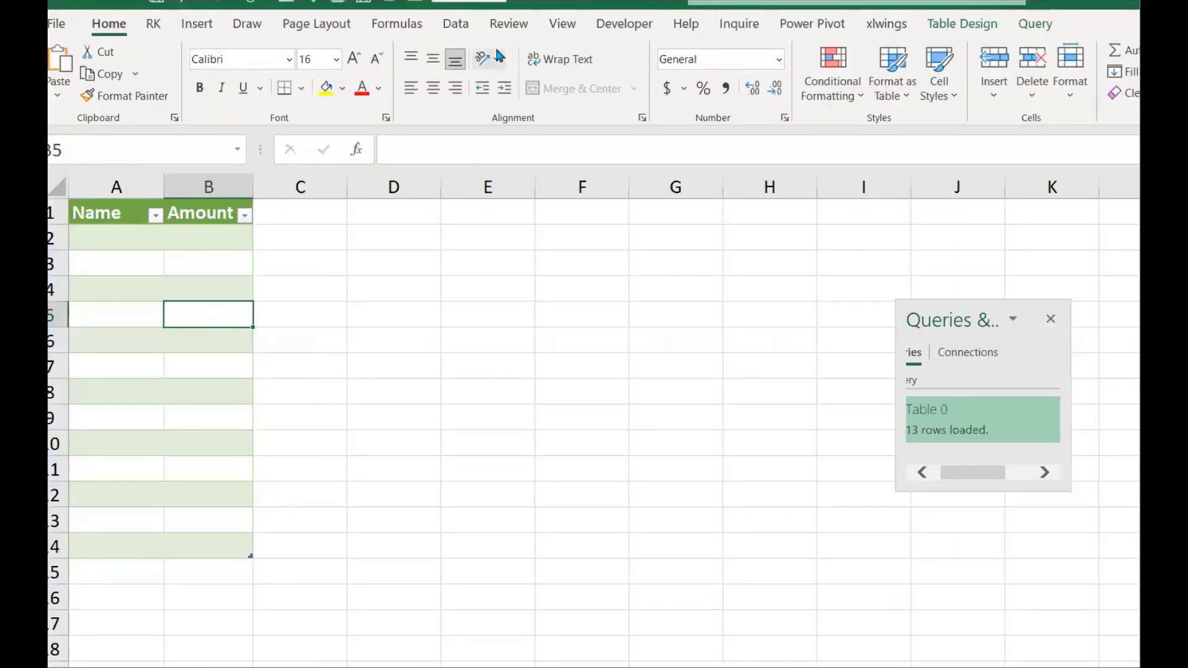
# Step: Look at the transferExcelToSheet spreadsheet, then return to the Excel workbook
pyautogui.click(458, 26)
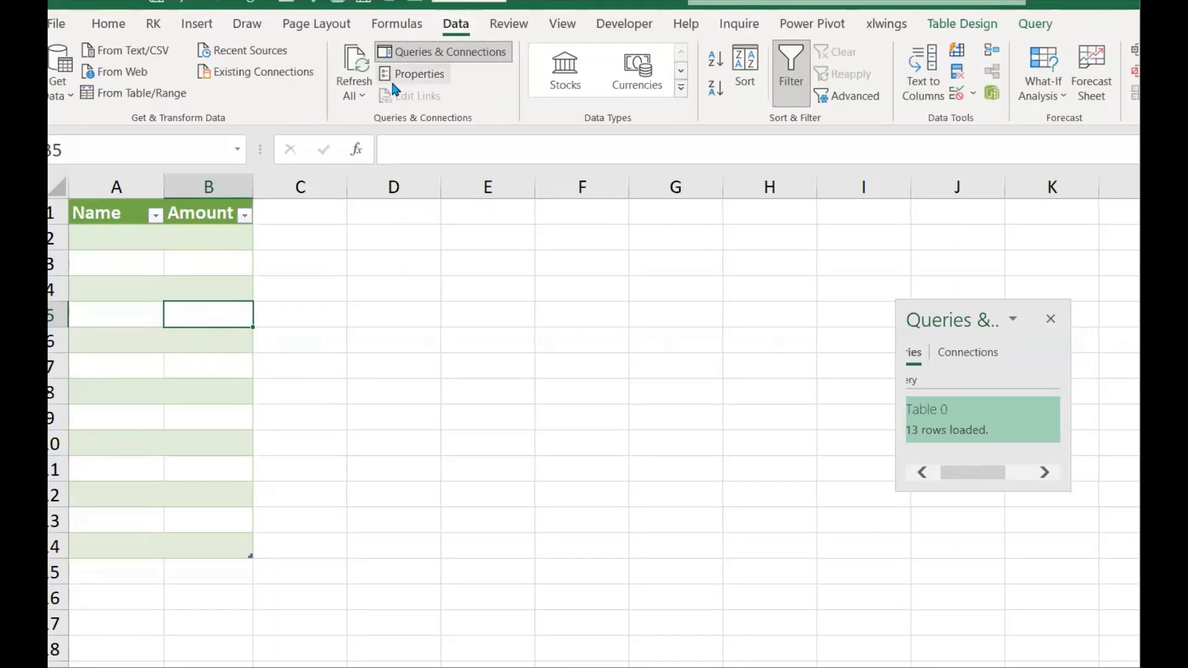
pyautogui.click(414, 287)
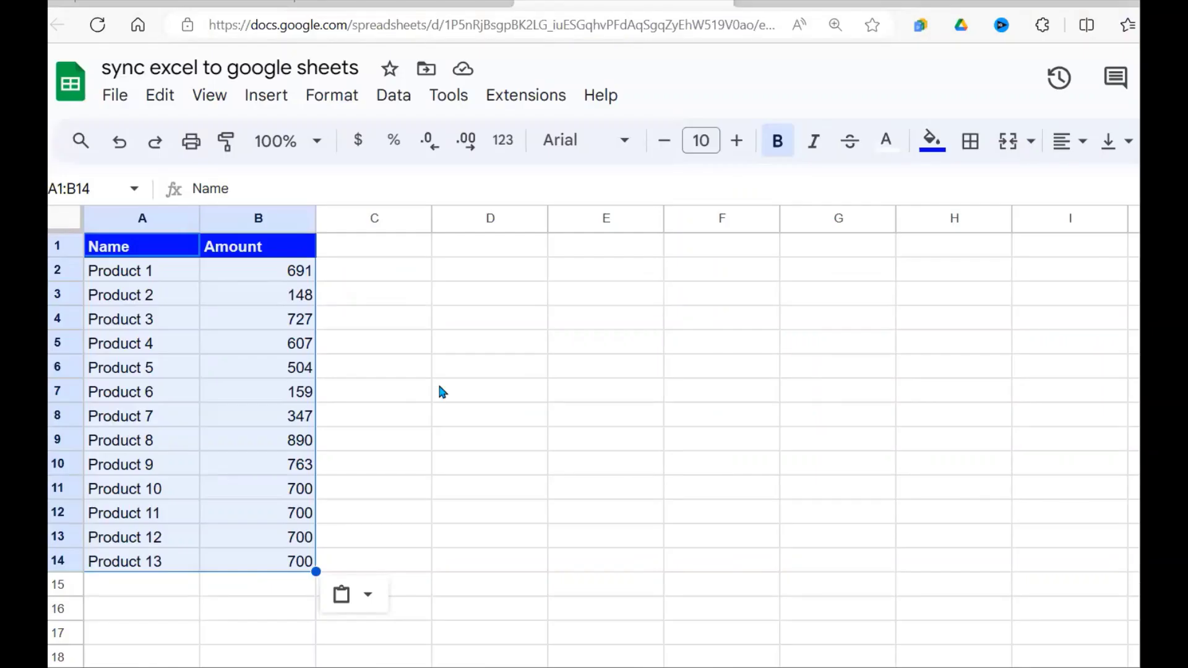
pyautogui.click(442, 392)
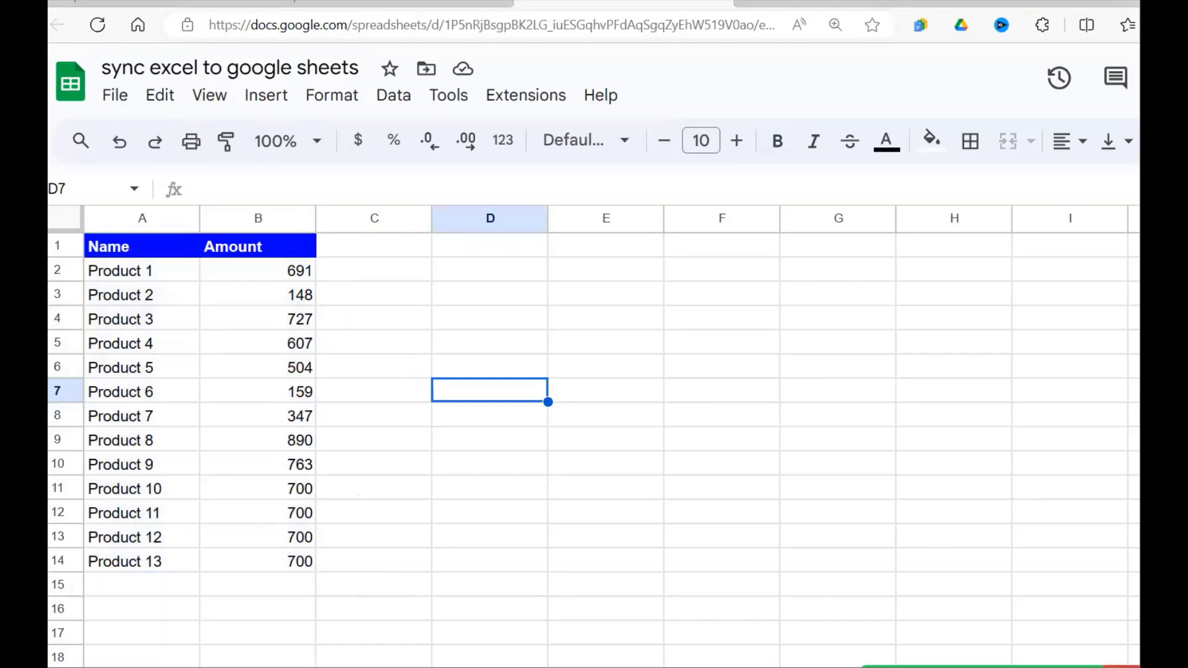
pyautogui.click(439, 7)
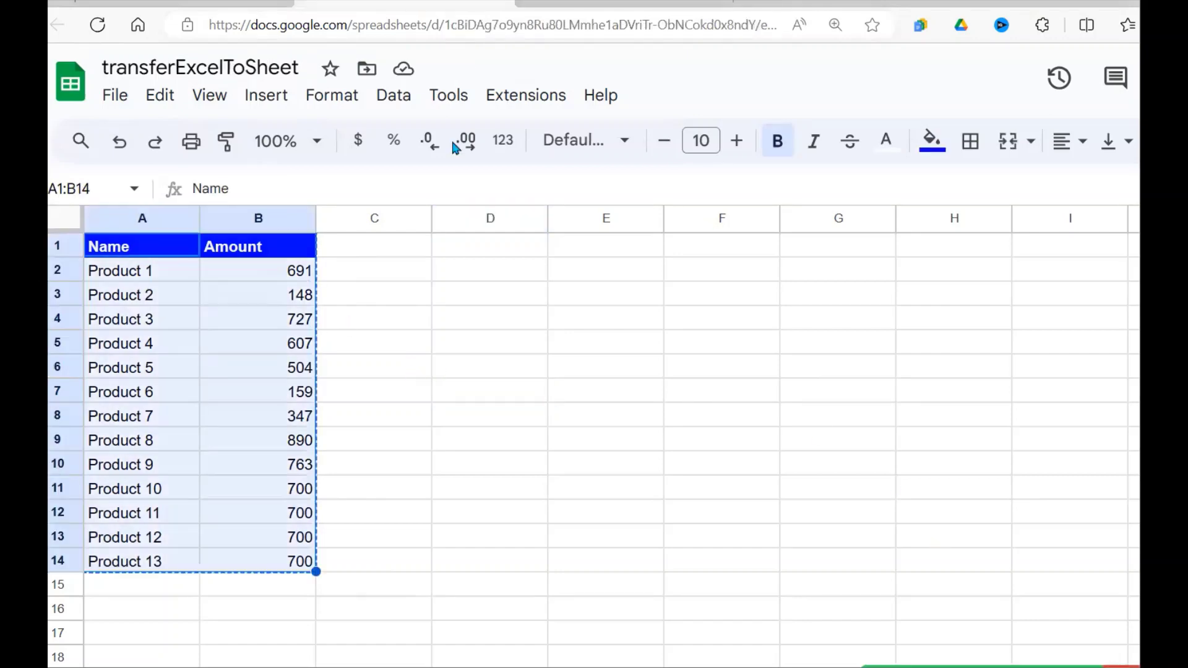
pyautogui.click(388, 322)
pyautogui.hotkey('alt', 'Tab')
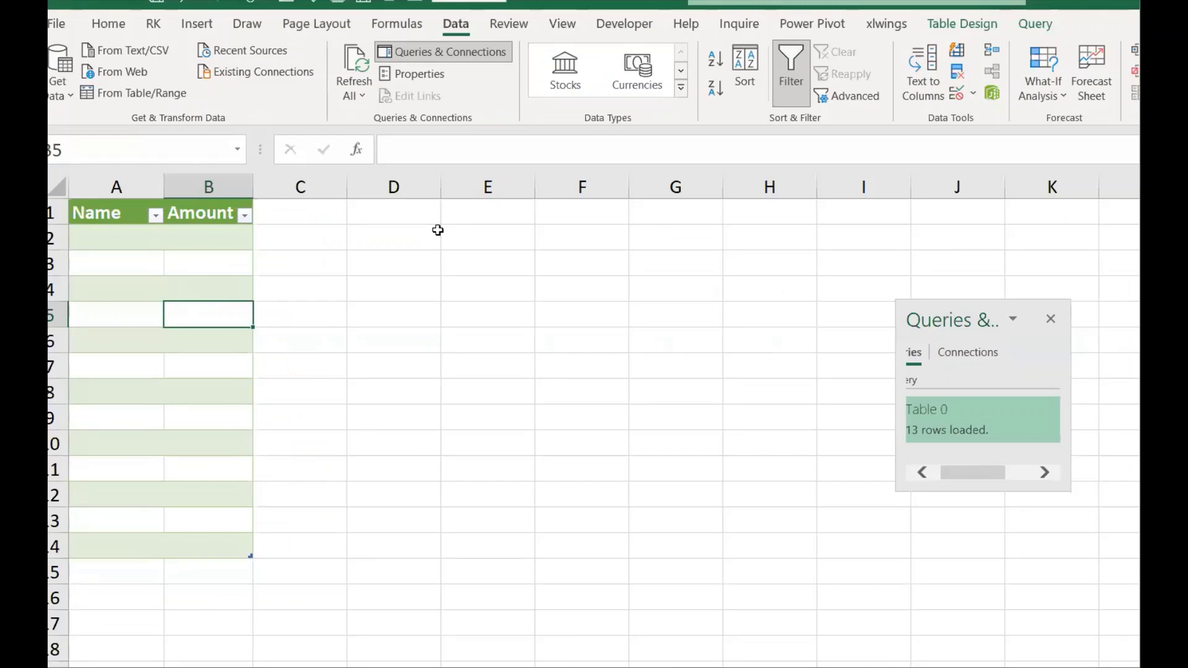
# Step: Refresh all queries to reload Table 0 and select the loaded product rows A2:B14
pyautogui.click(355, 93)
pyautogui.click(379, 119)
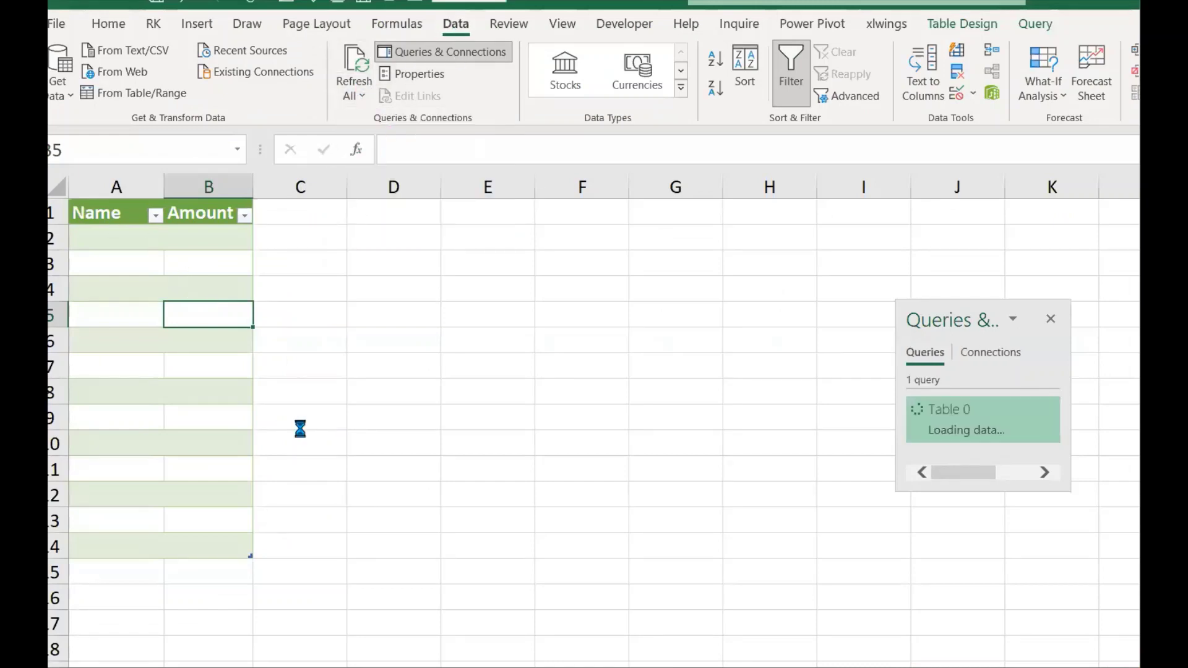
pyautogui.click(154, 290)
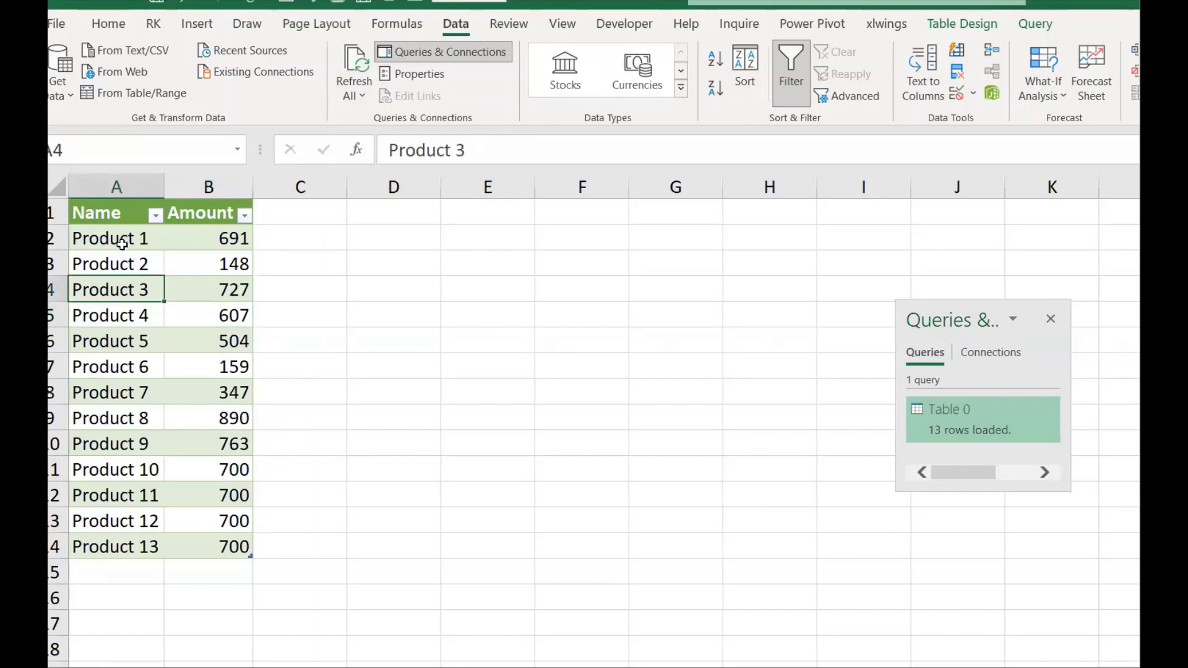
pyautogui.moveTo(122, 243); pyautogui.dragTo(217, 550)
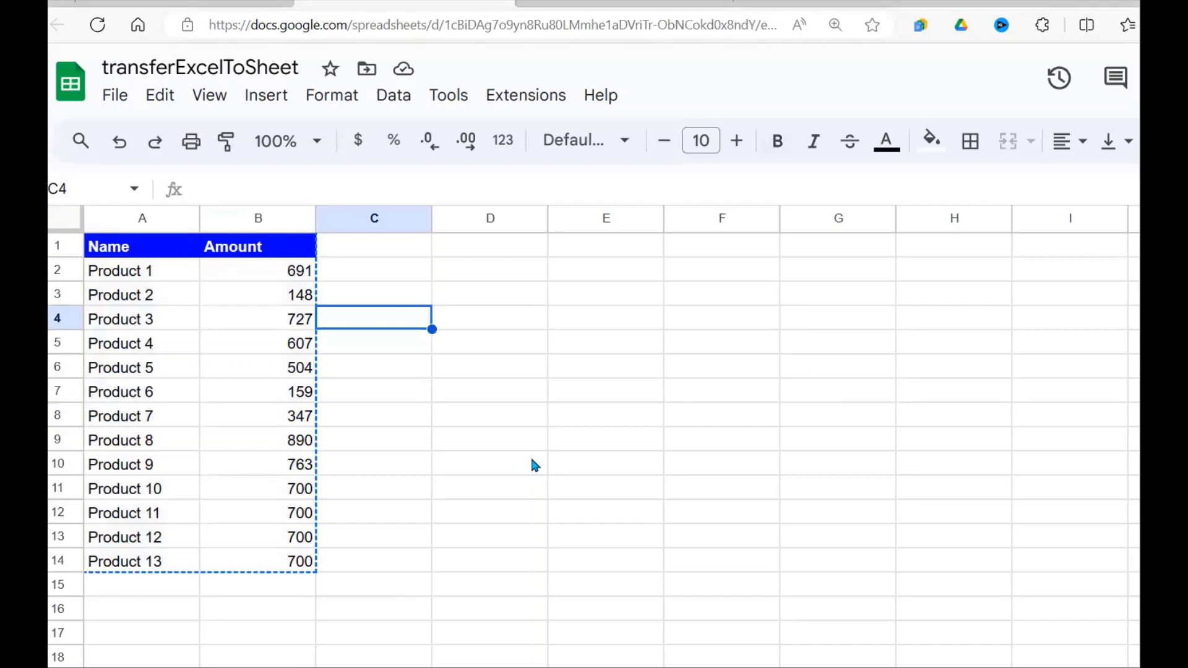
# Step: Switch to the 'sync excel to google sheets' spreadsheet and check cells beside the Product 1–13 data
pyautogui.press('Down')
pyautogui.press('Down')
pyautogui.press('Down')
pyautogui.press('Down')
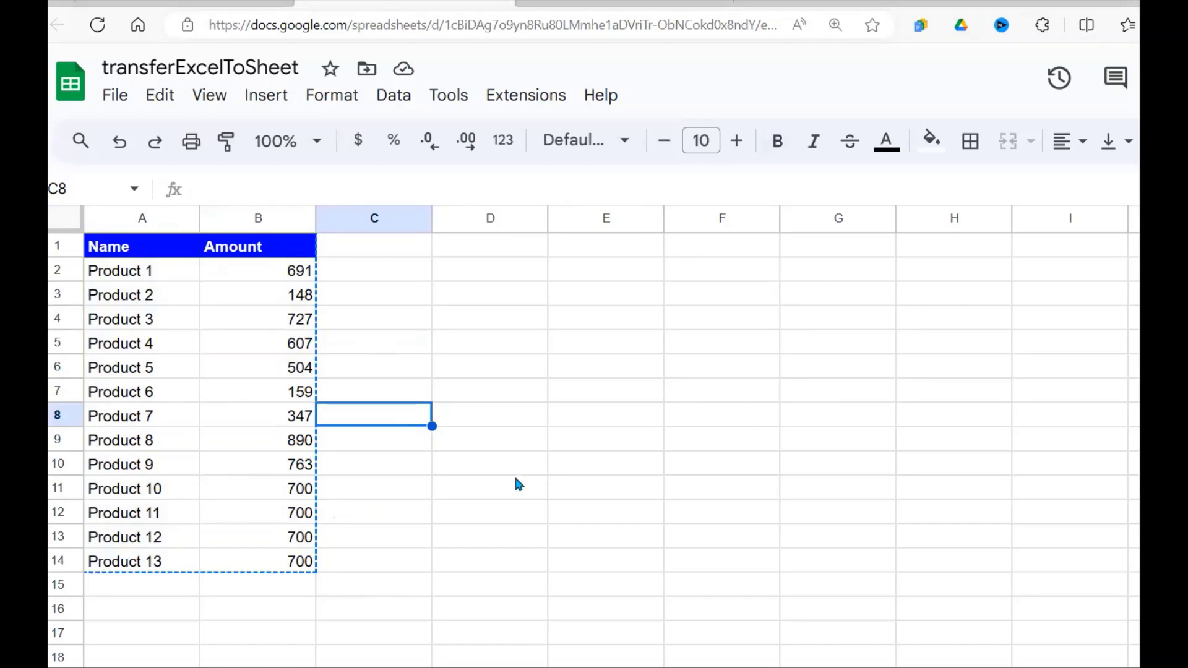
pyautogui.click(430, 463)
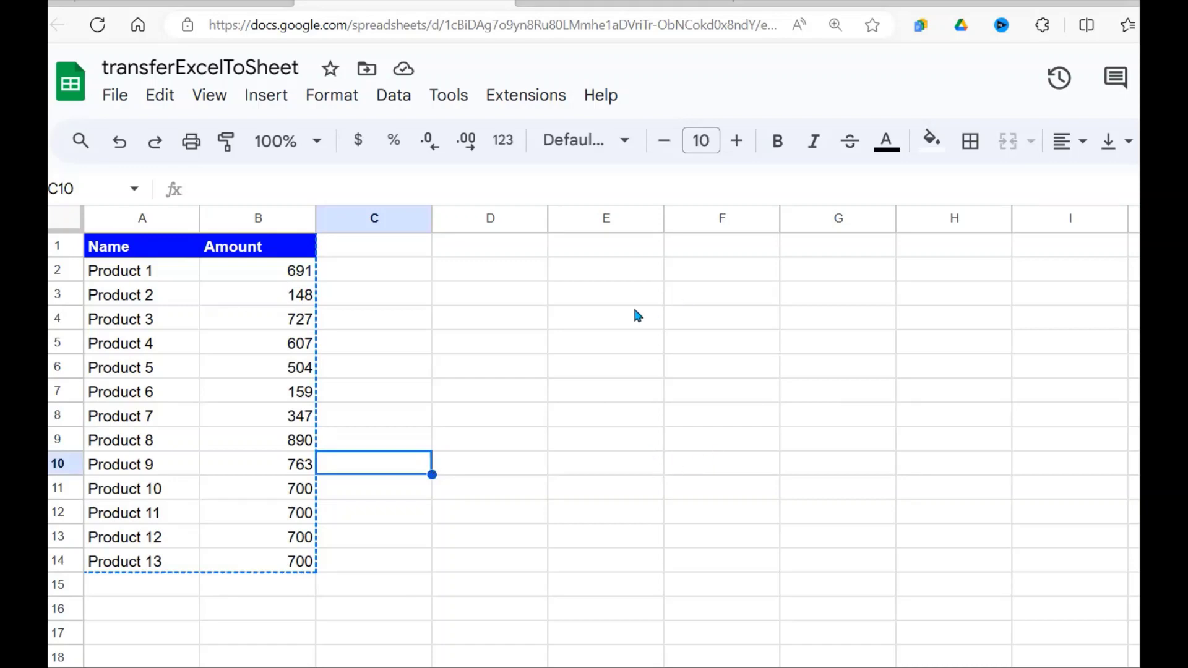
pyautogui.click(605, 8)
pyautogui.click(436, 359)
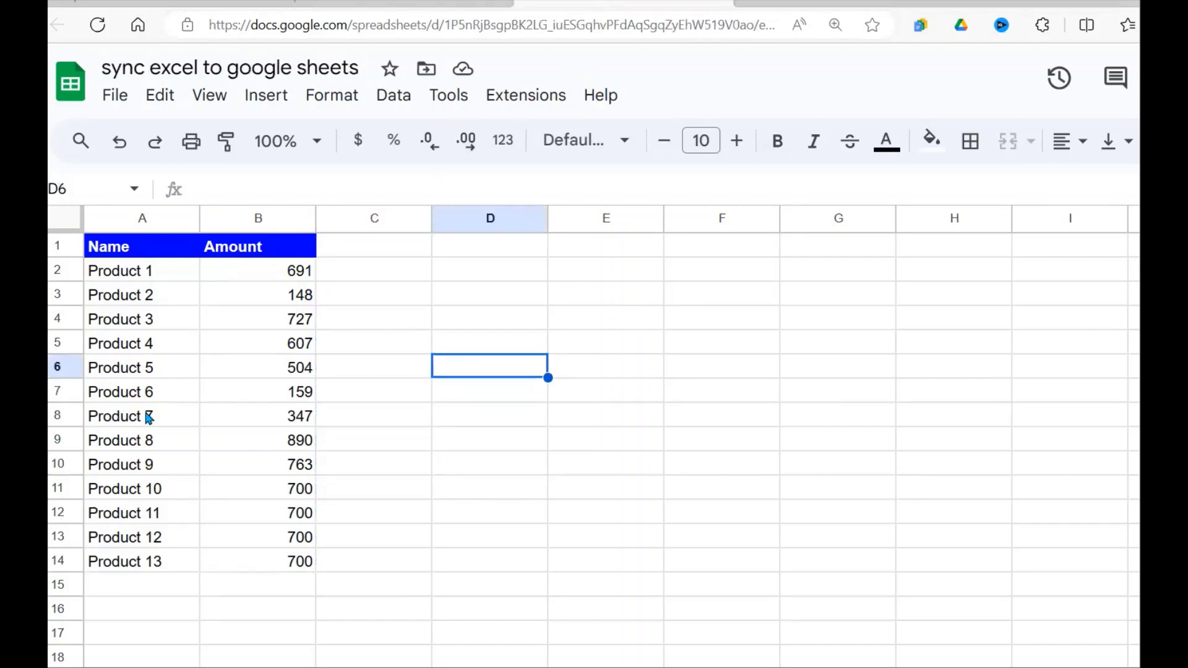
pyautogui.click(191, 367)
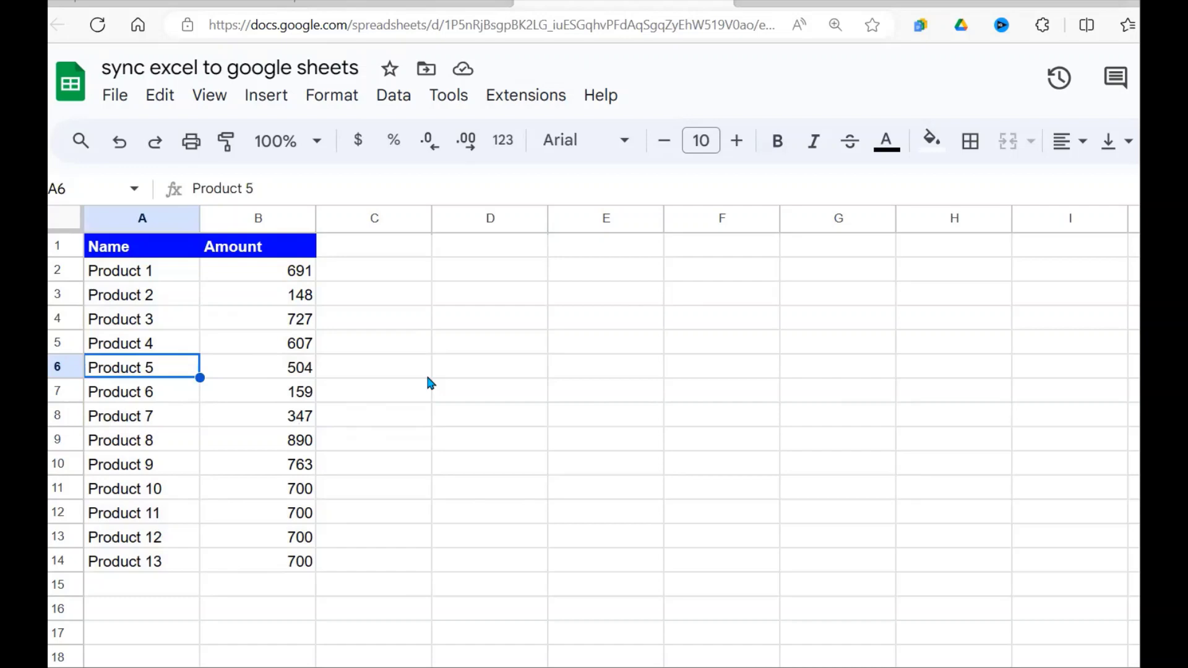
pyautogui.click(392, 380)
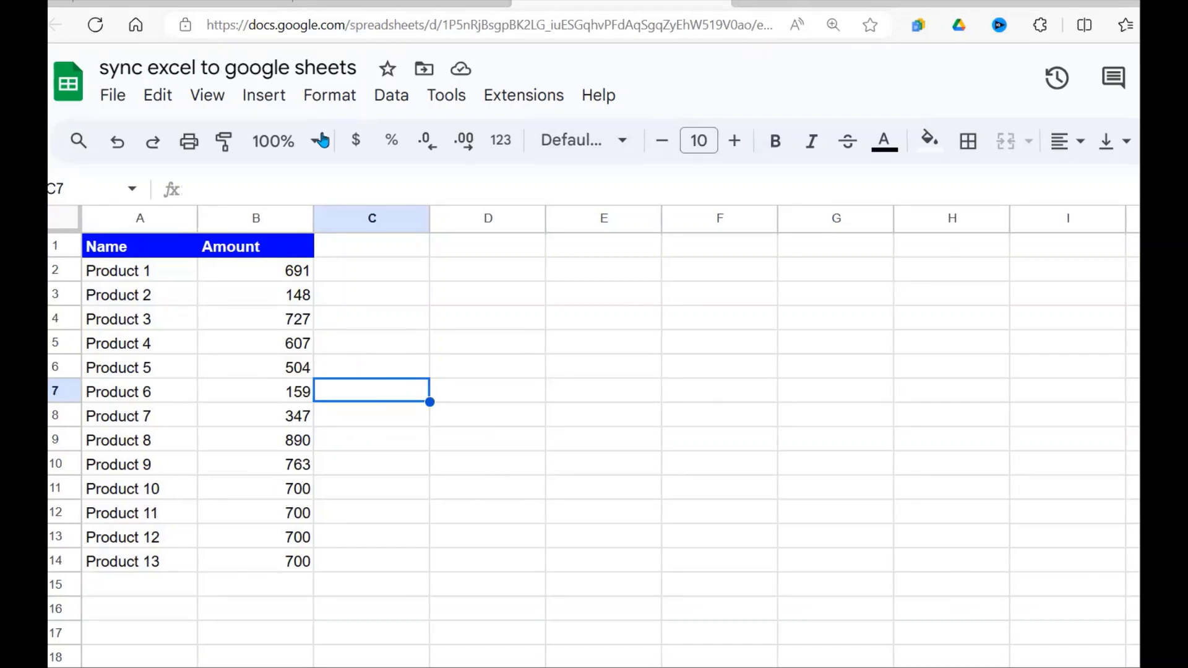
# Step: Open Publish to the web and set the link to publish only Sheet1 as a Web page
pyautogui.click(120, 102)
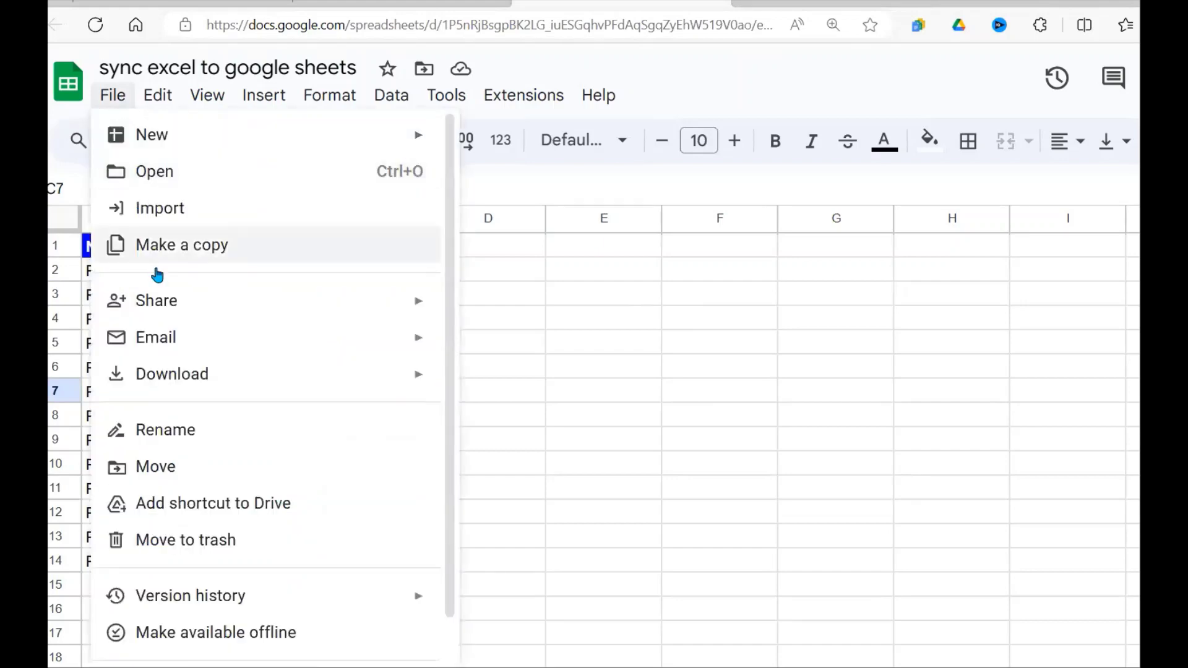
pyautogui.moveTo(165, 309)
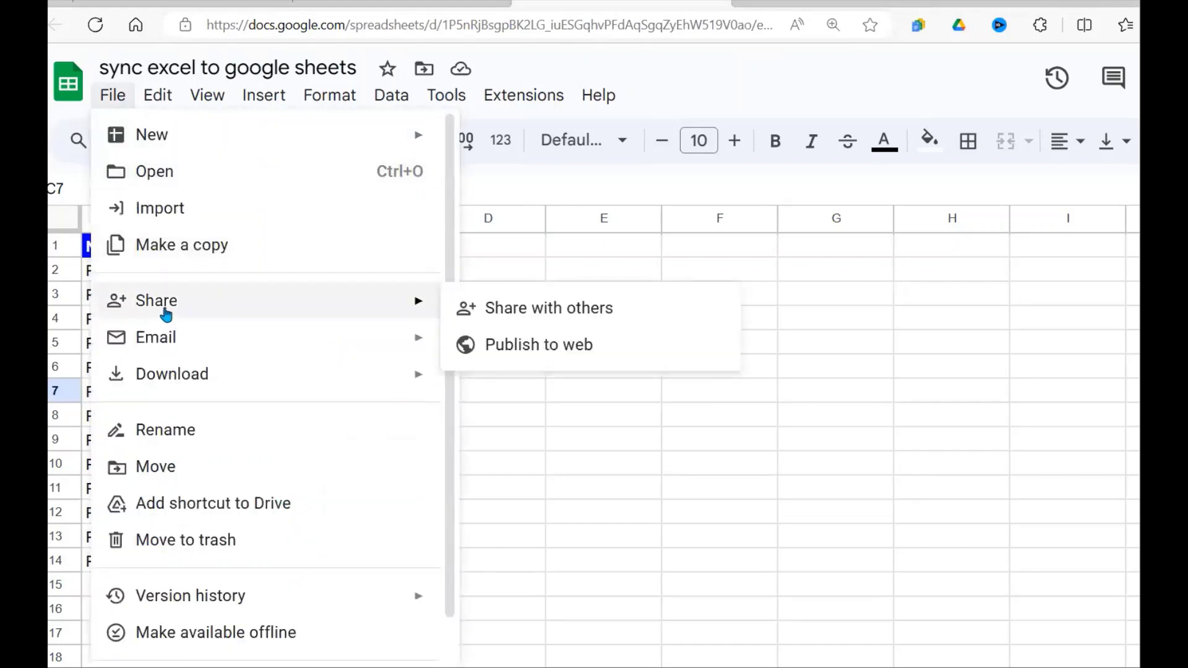
pyautogui.click(540, 350)
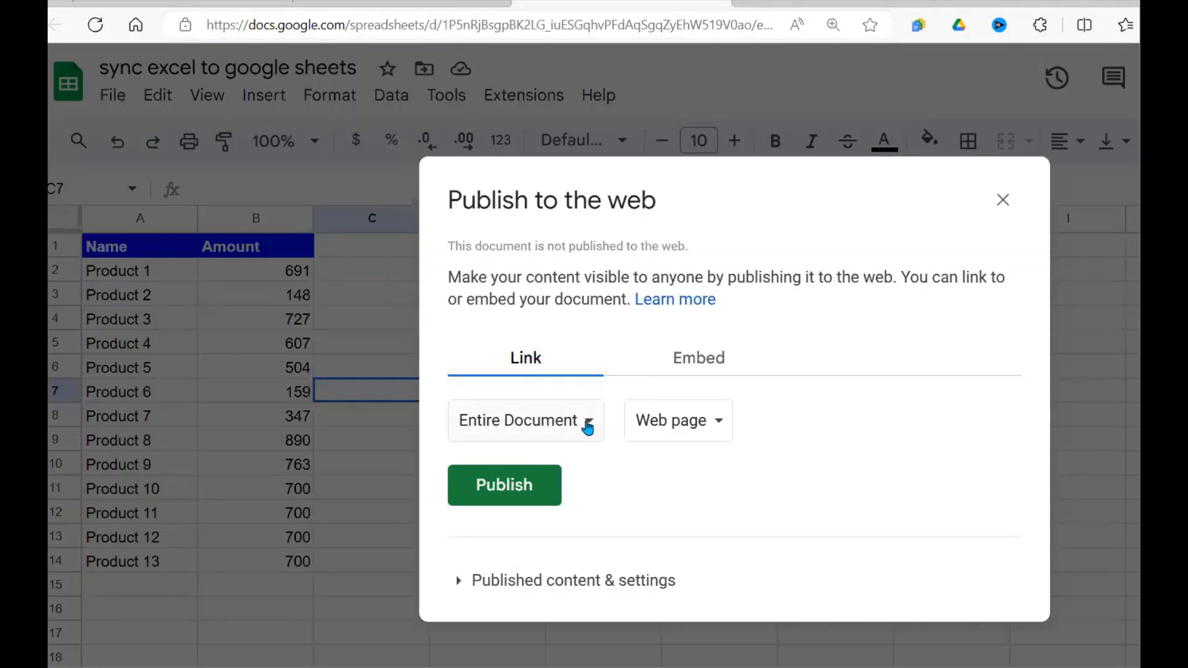
pyautogui.click(588, 427)
pyautogui.click(538, 481)
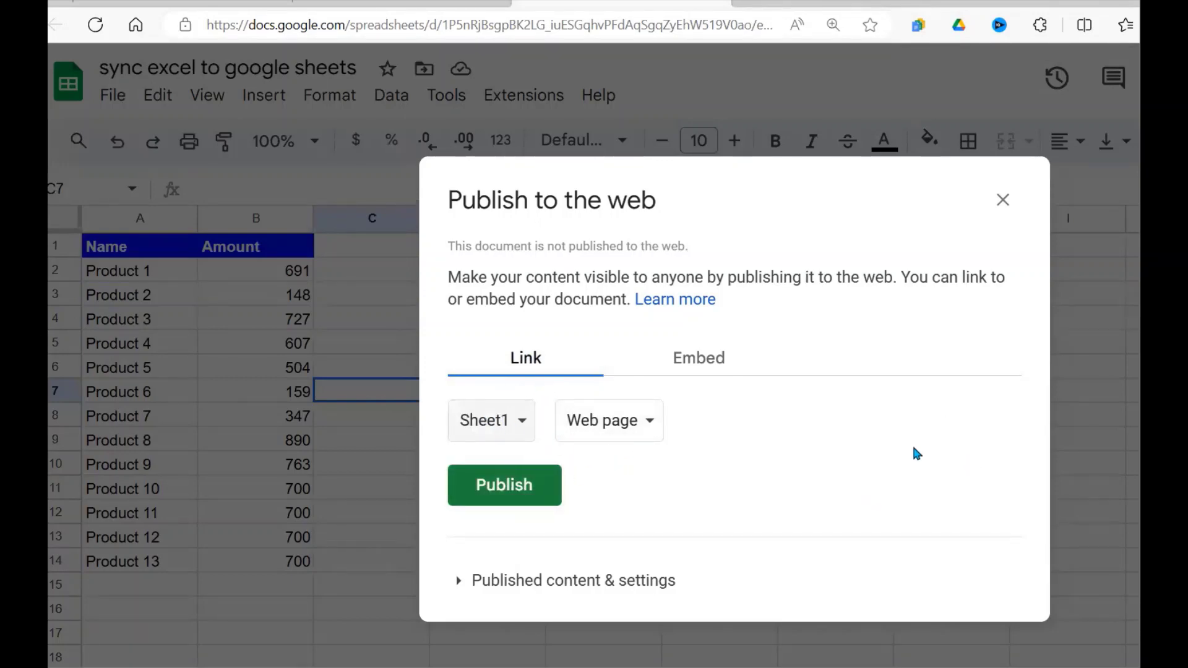
pyautogui.click(648, 423)
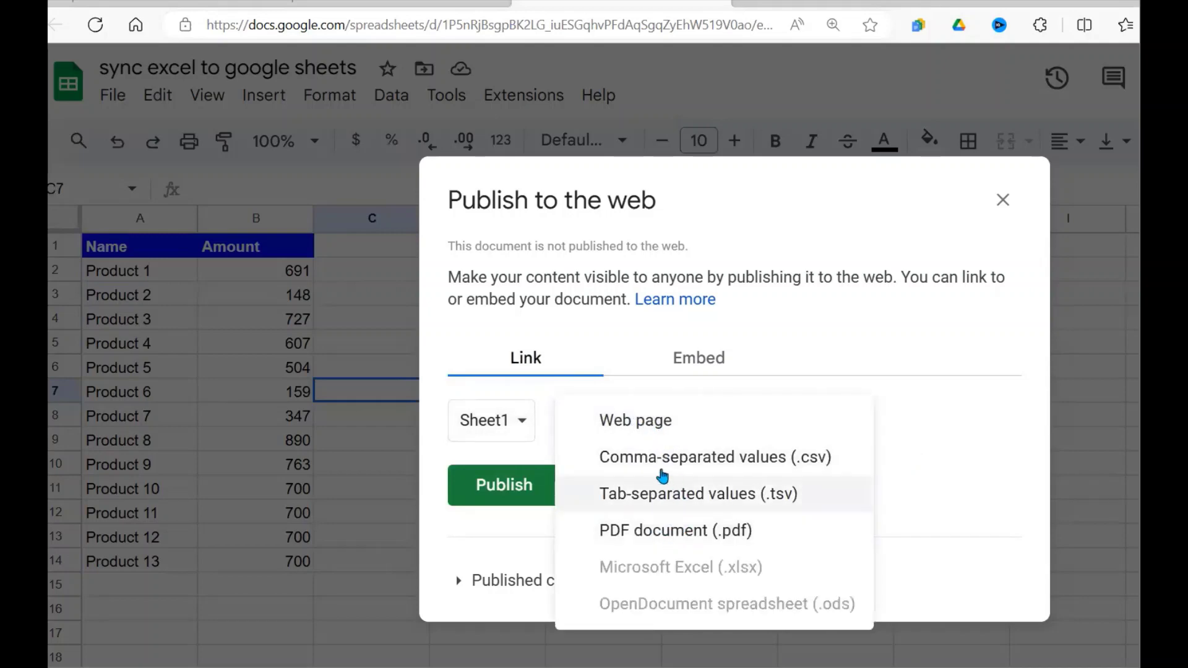
pyautogui.click(647, 423)
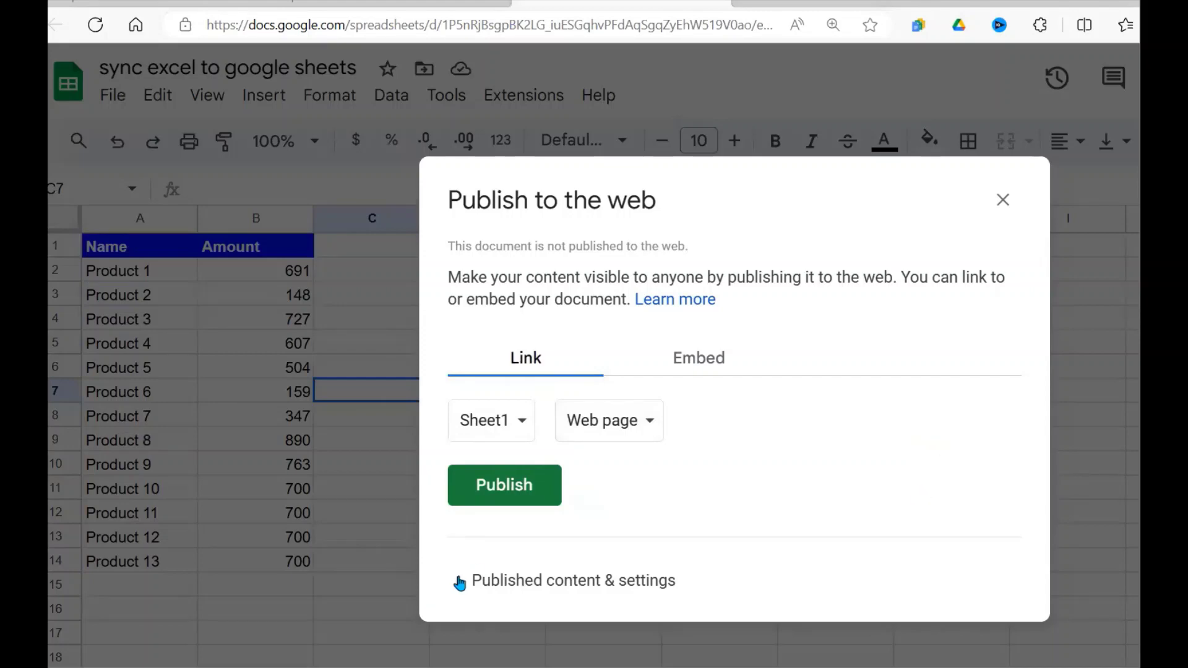
# Step: Change the published content from Entire Document to Sheet1, then publish and confirm
pyautogui.click(458, 580)
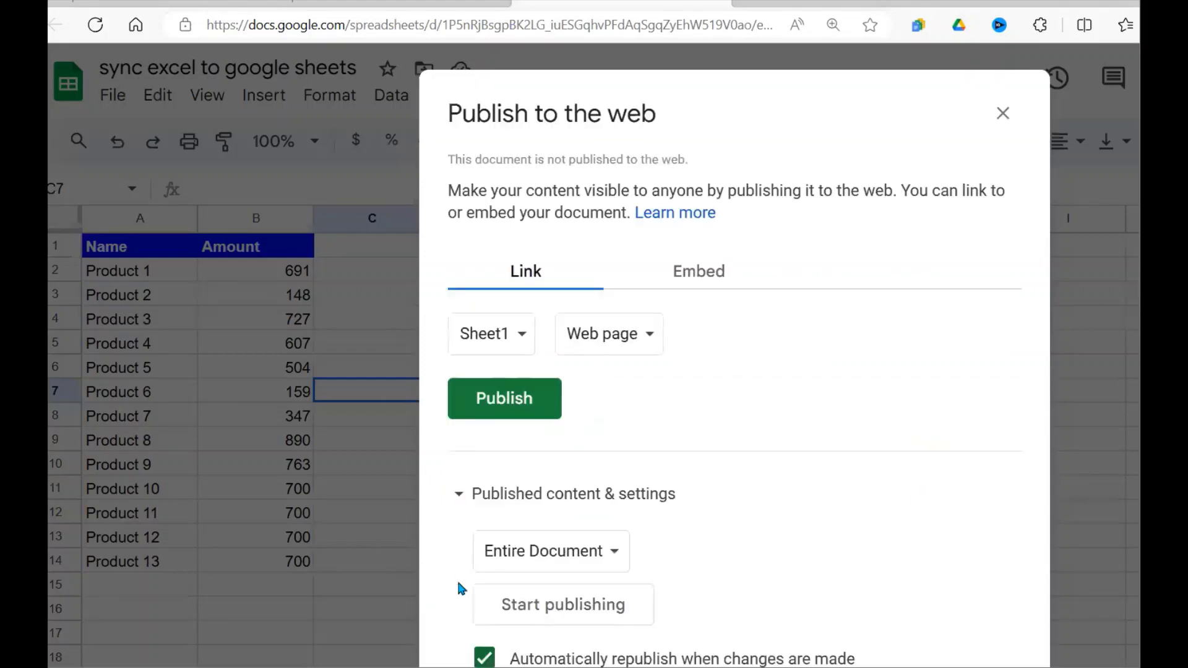
pyautogui.click(616, 553)
pyautogui.click(492, 552)
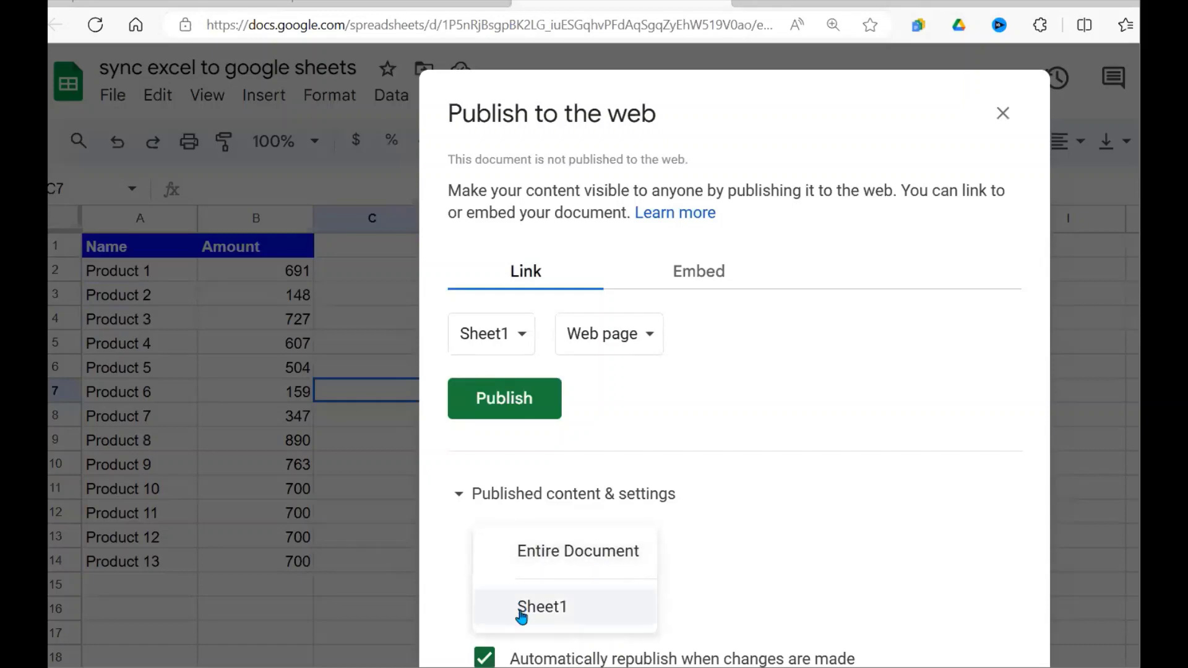
pyautogui.click(498, 609)
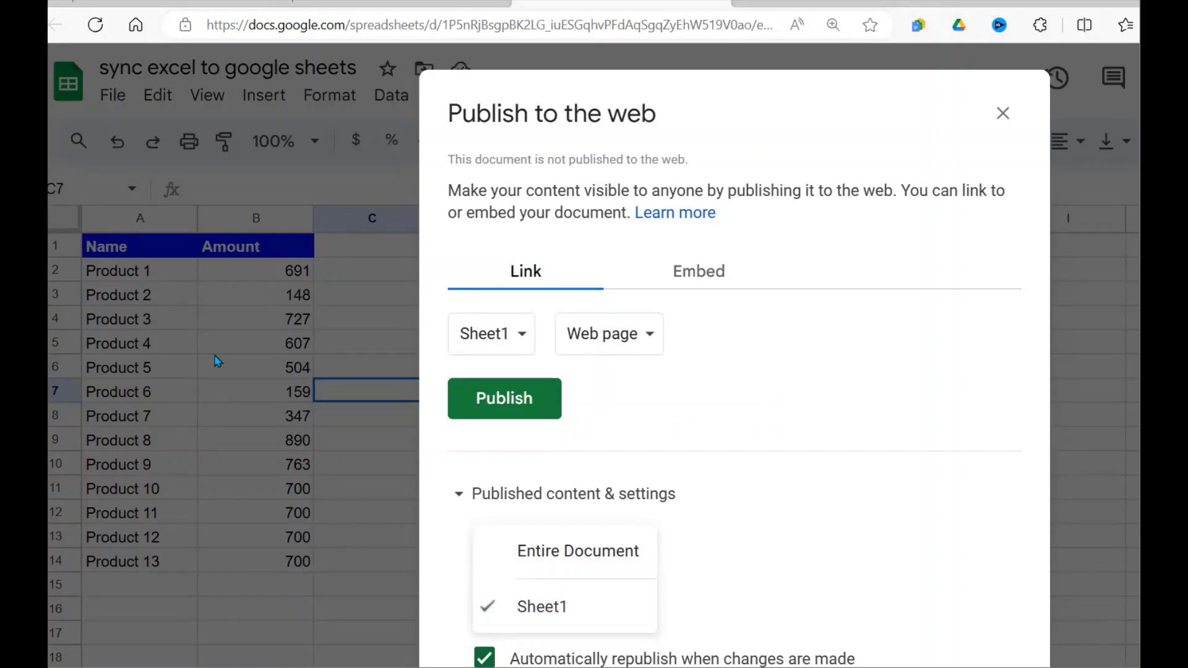
pyautogui.click(531, 400)
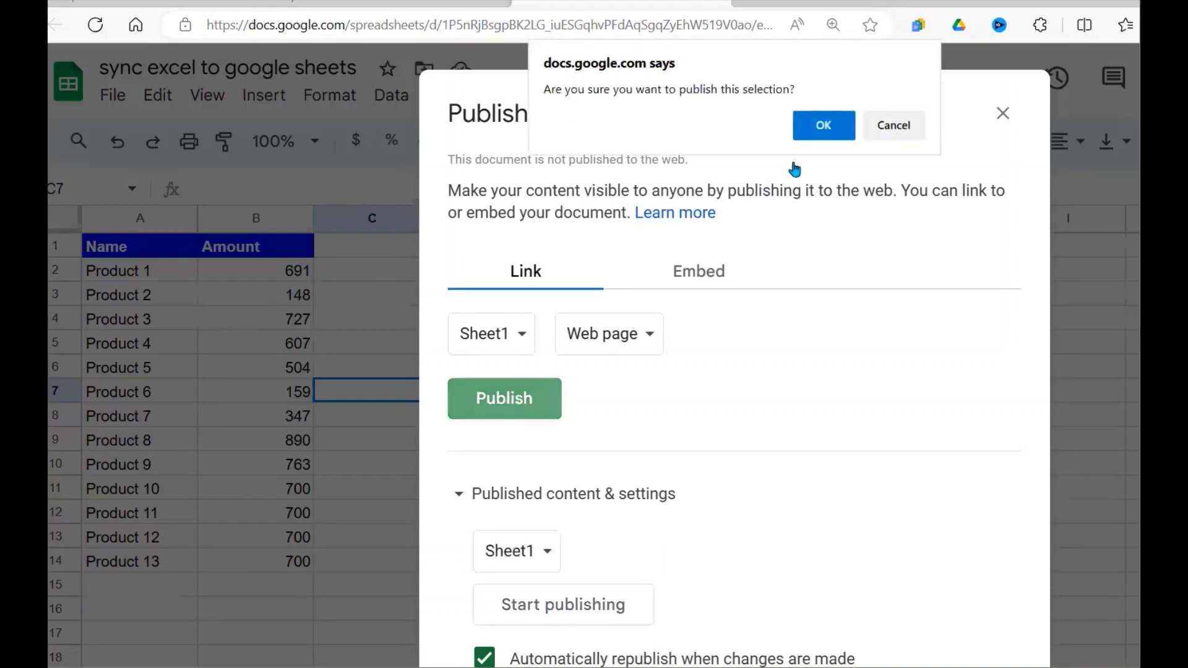
pyautogui.click(824, 127)
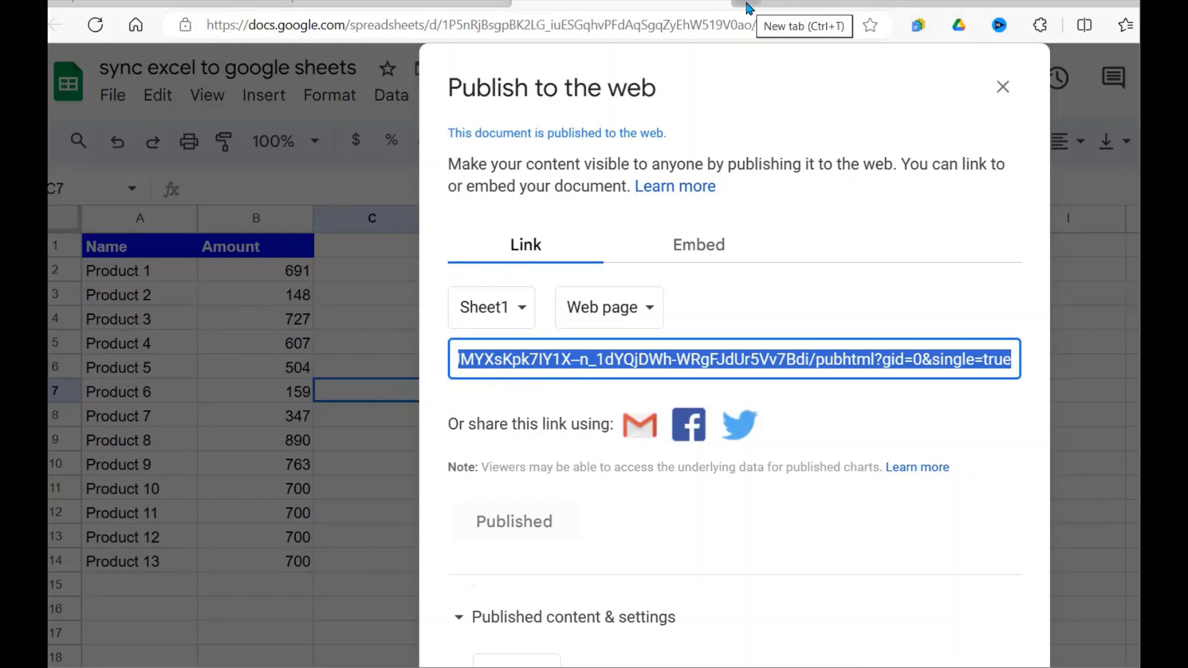
# Step: Paste the published sheet's link into a new Edge tab and load it
pyautogui.click(749, 5)
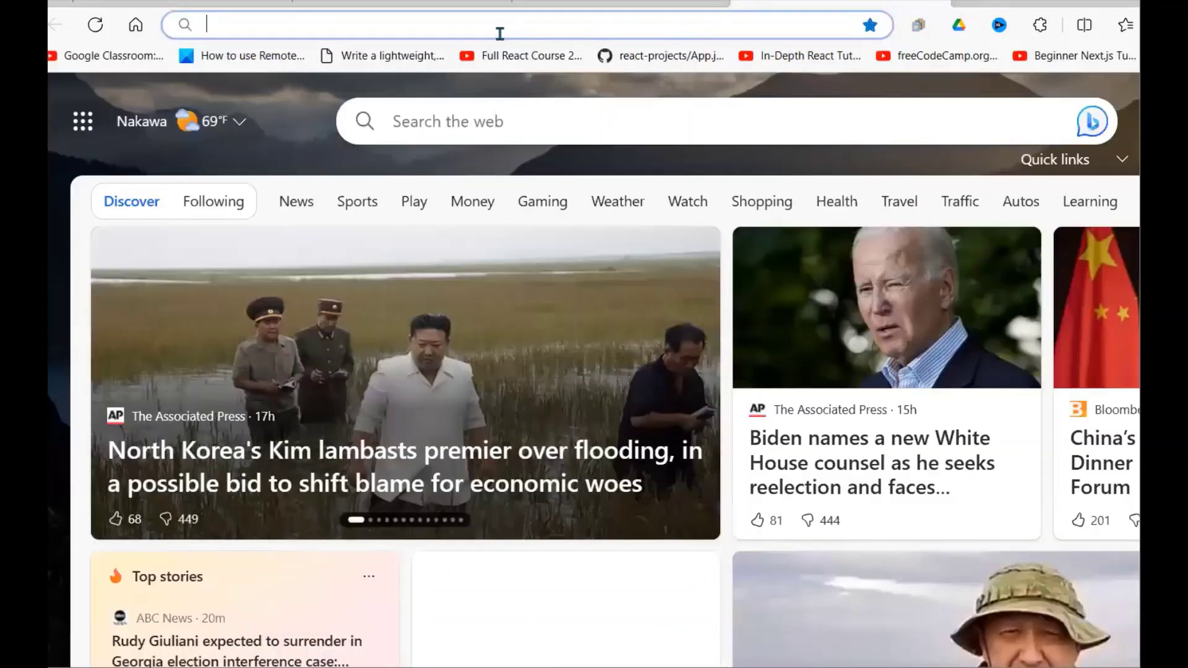
pyautogui.write('https://docs.google.com/spreadsheets/d/e/2PACX-1vThRVJa3xvLynEx8jSrawrypPyOjrb0VEAz0rKJMYXsKpk7IY1X--n_1dYQjDWh-WRgFJdUr5Vv7Bdi/pubhtml?gid=0&single=true')
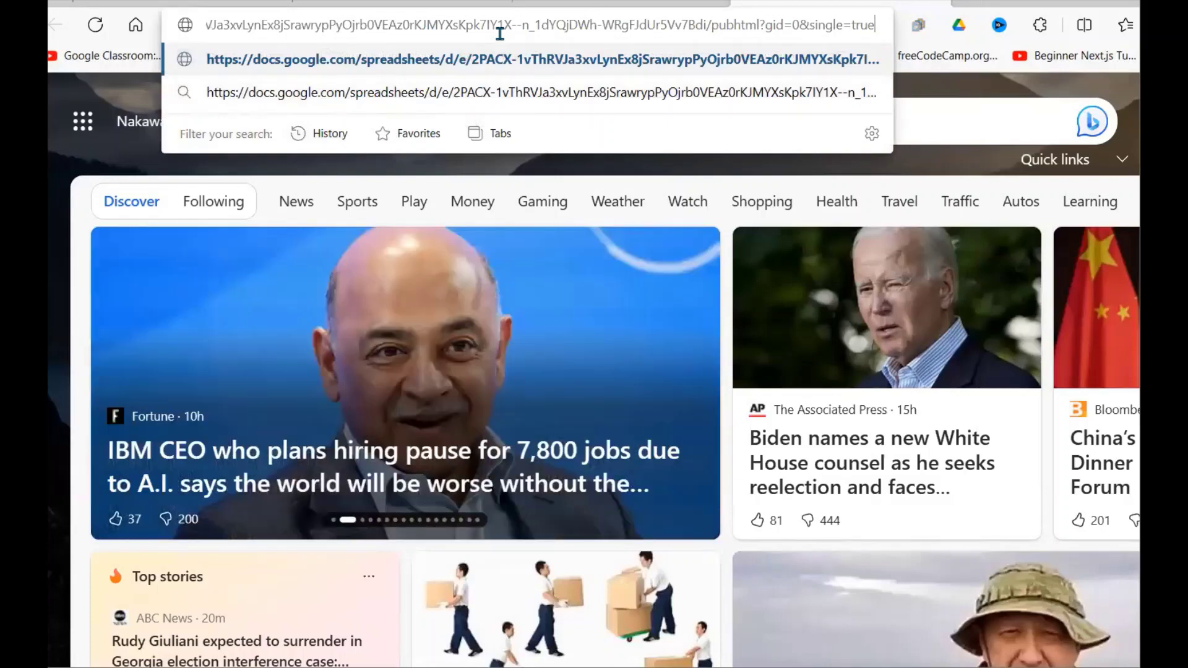
pyautogui.press('Return')
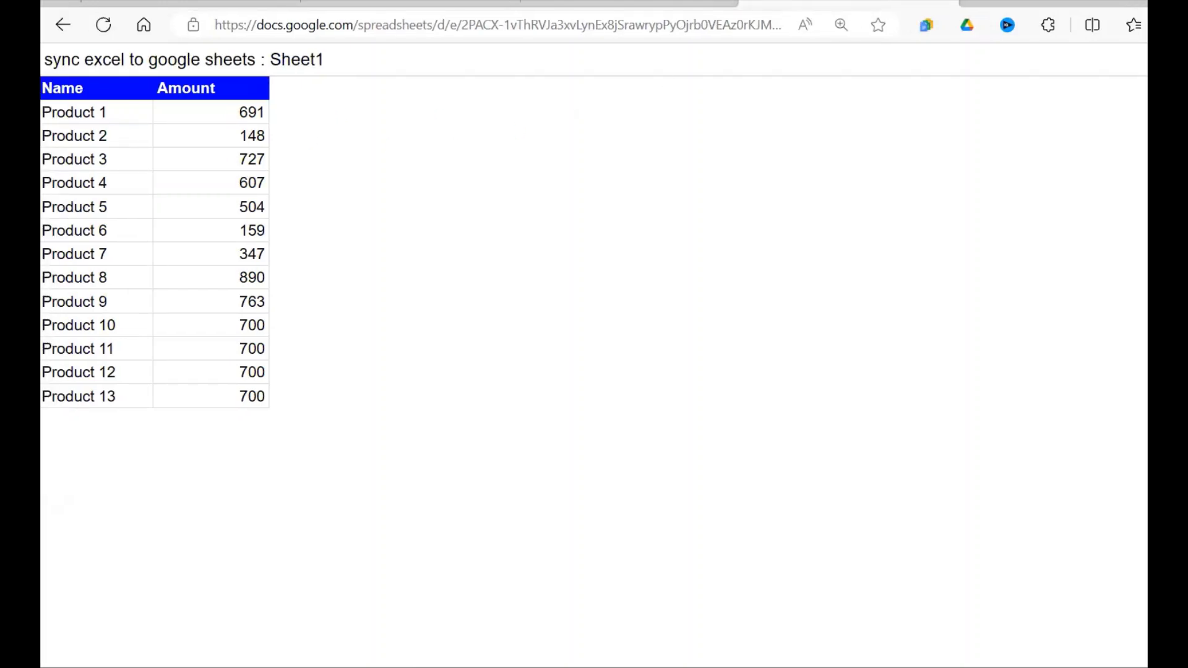
# Step: Close the Publish to the web dialog and select cell A1 in the blank Book1 workbook
pyautogui.click(698, 5)
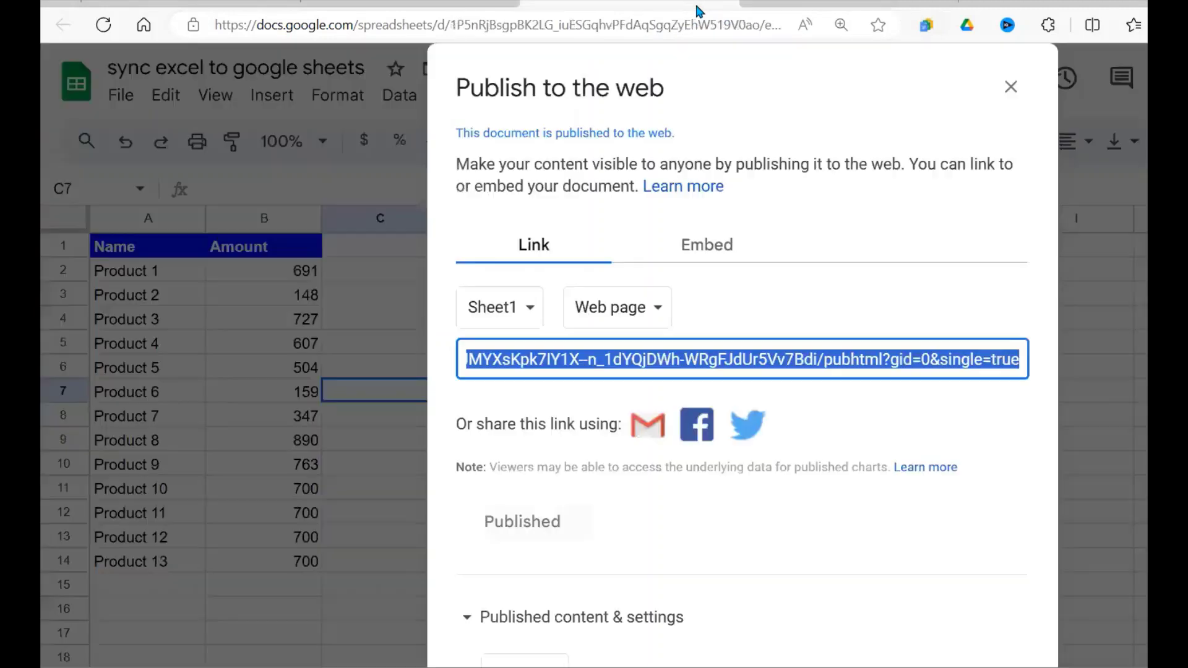
pyautogui.click(1011, 87)
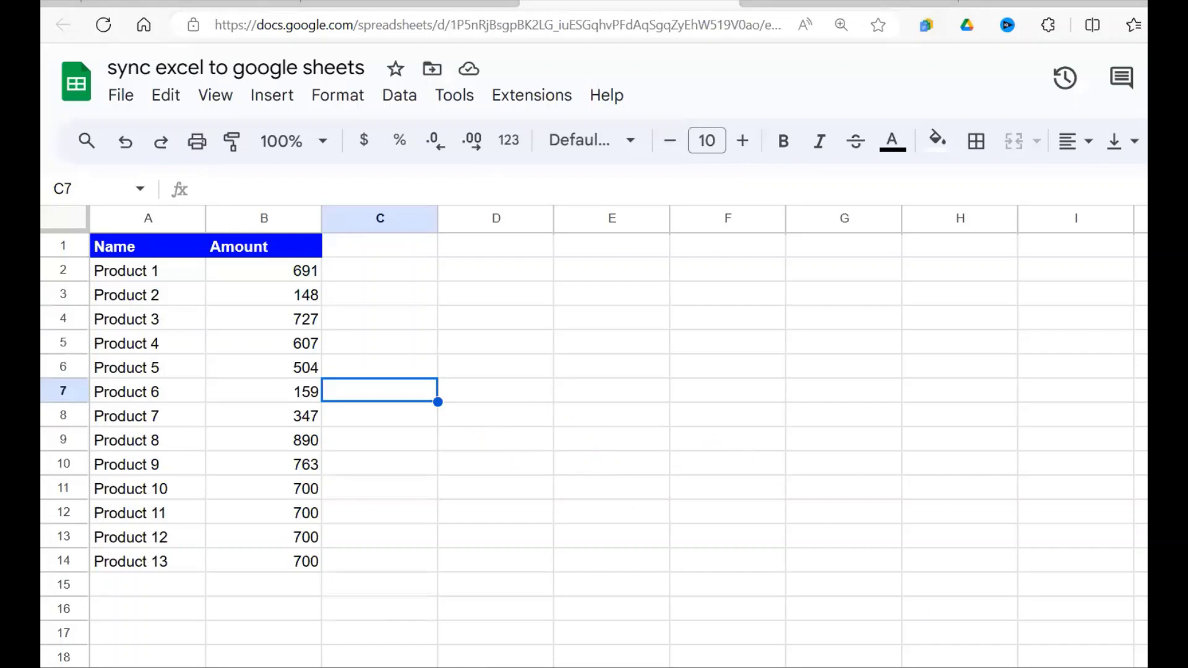
pyautogui.moveTo(1114, 667)
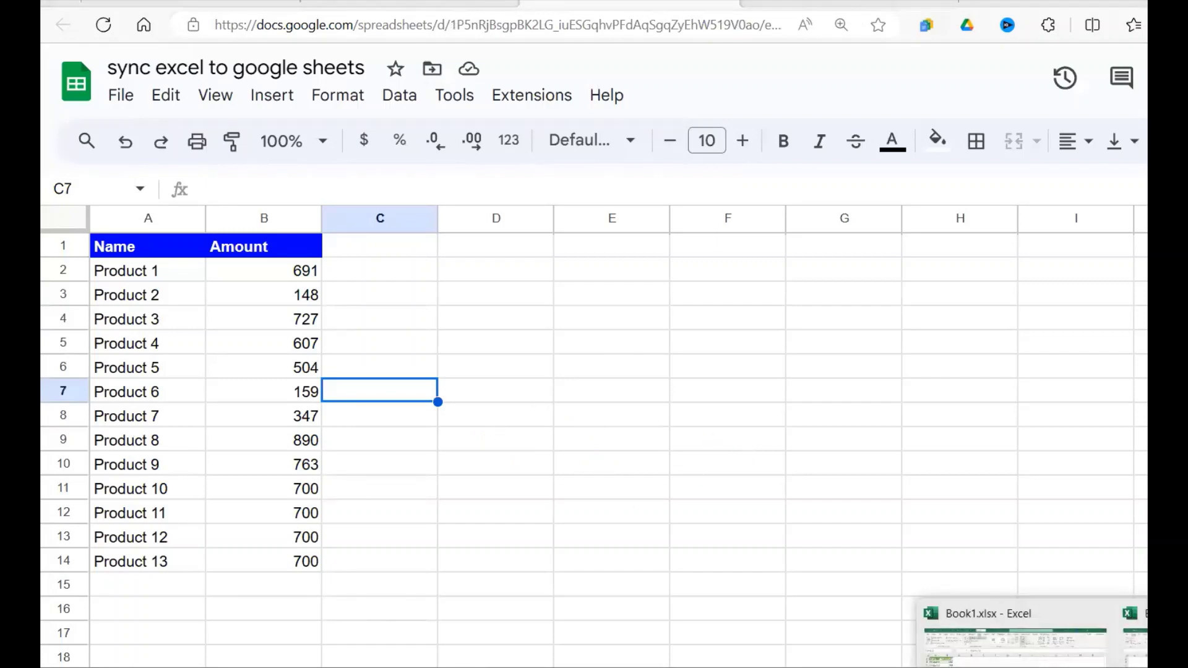
pyautogui.click(1014, 643)
pyautogui.click(259, 340)
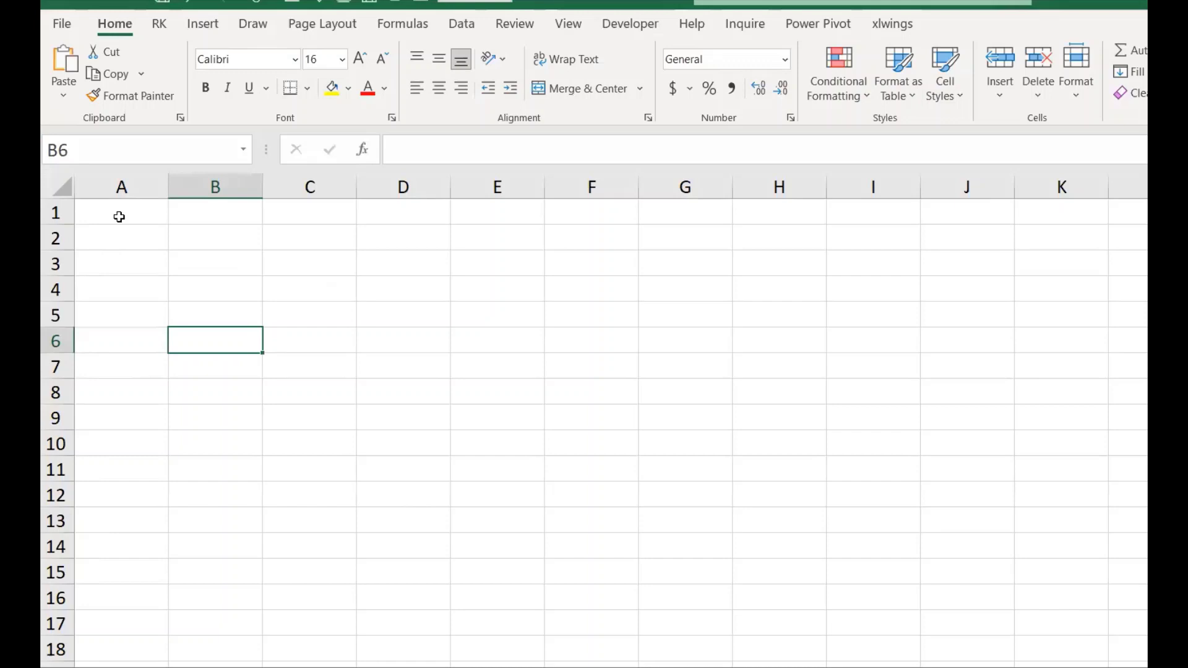
pyautogui.click(119, 217)
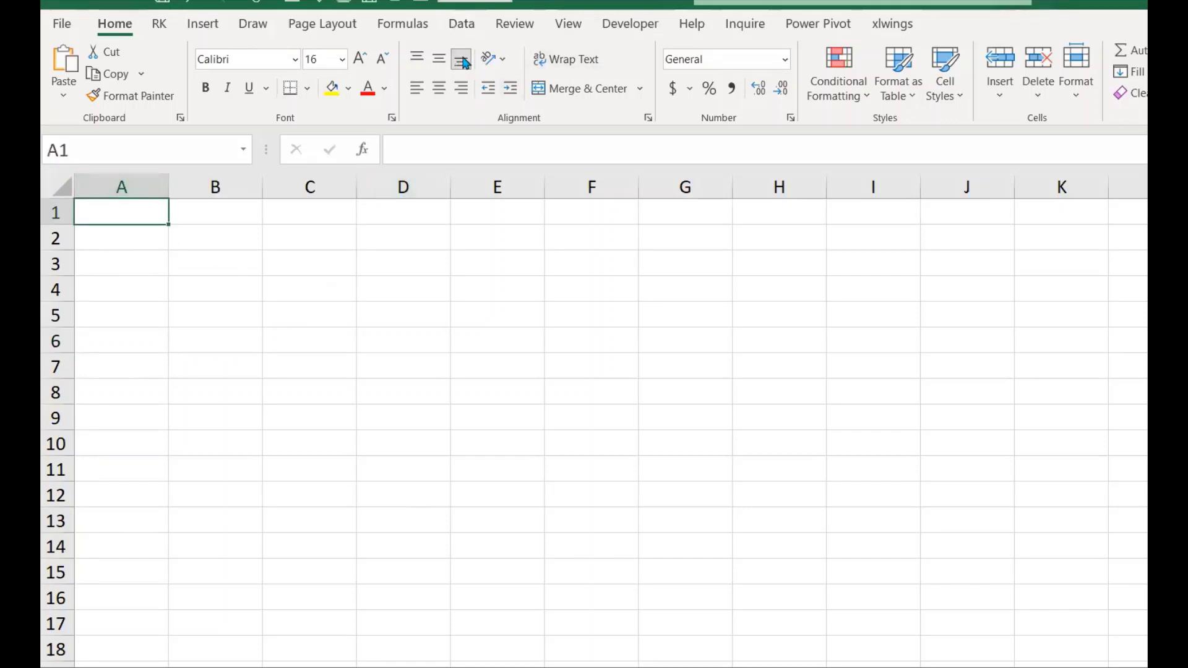
pyautogui.click(463, 24)
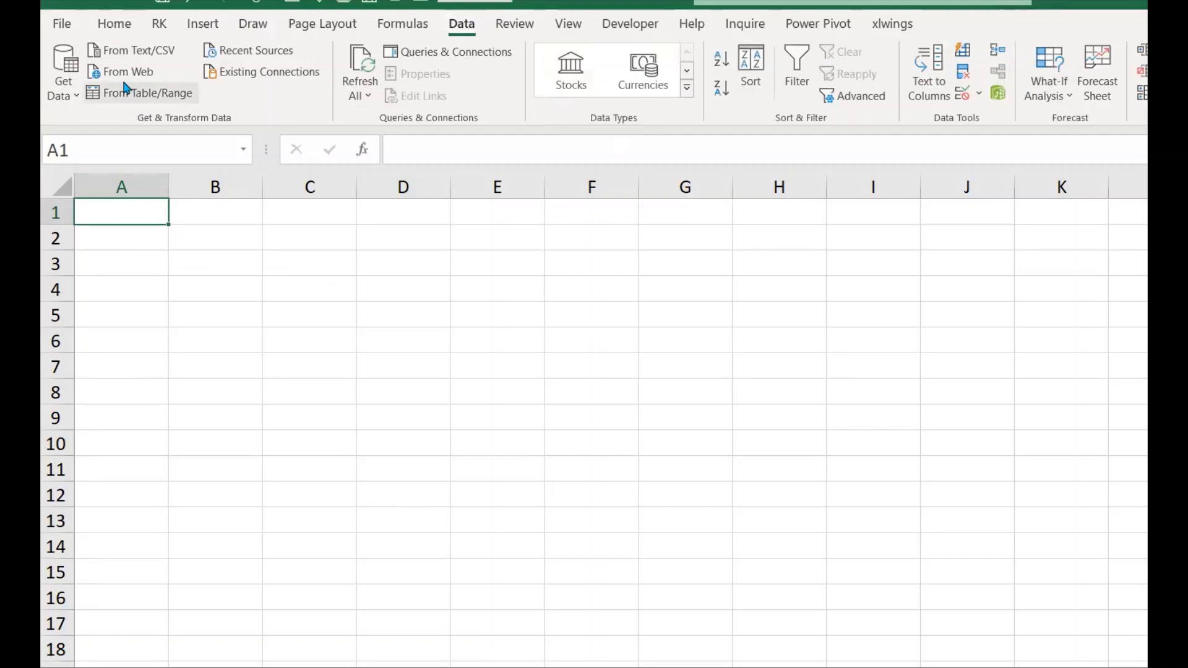
# Step: Start a From Web import and paste the published pubhtml URL
pyautogui.click(128, 75)
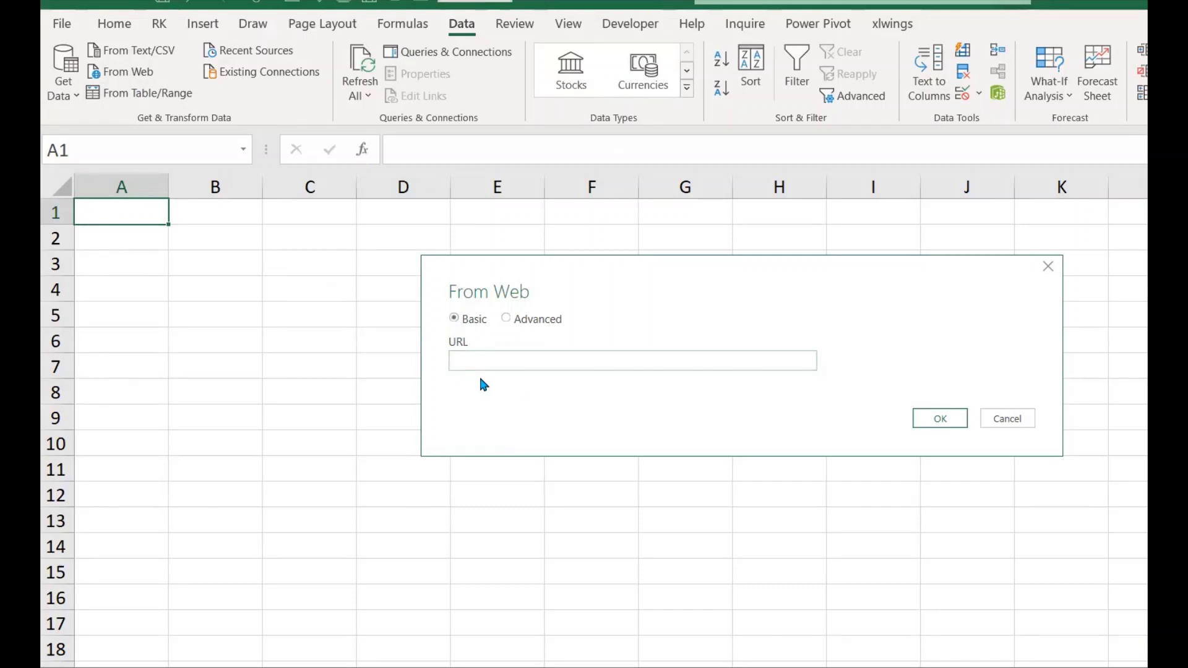
pyautogui.hotkey('ctrl', 'v')
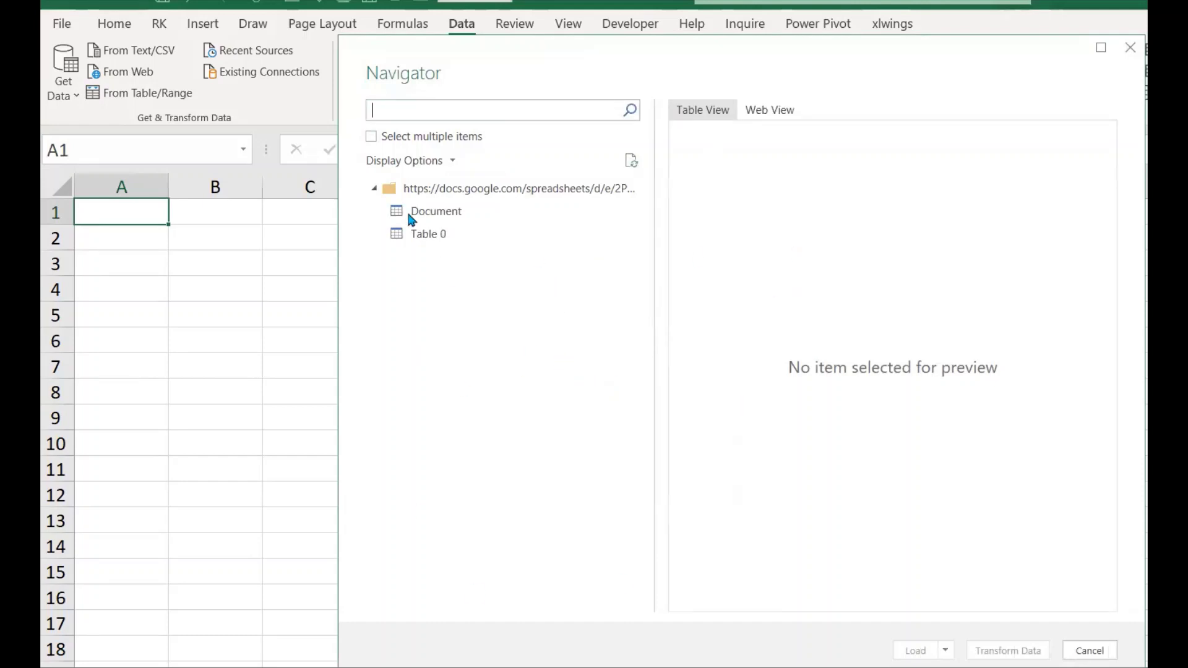
# Step: Enable Select multiple items in the Navigator and pick Table 0
pyautogui.click(373, 139)
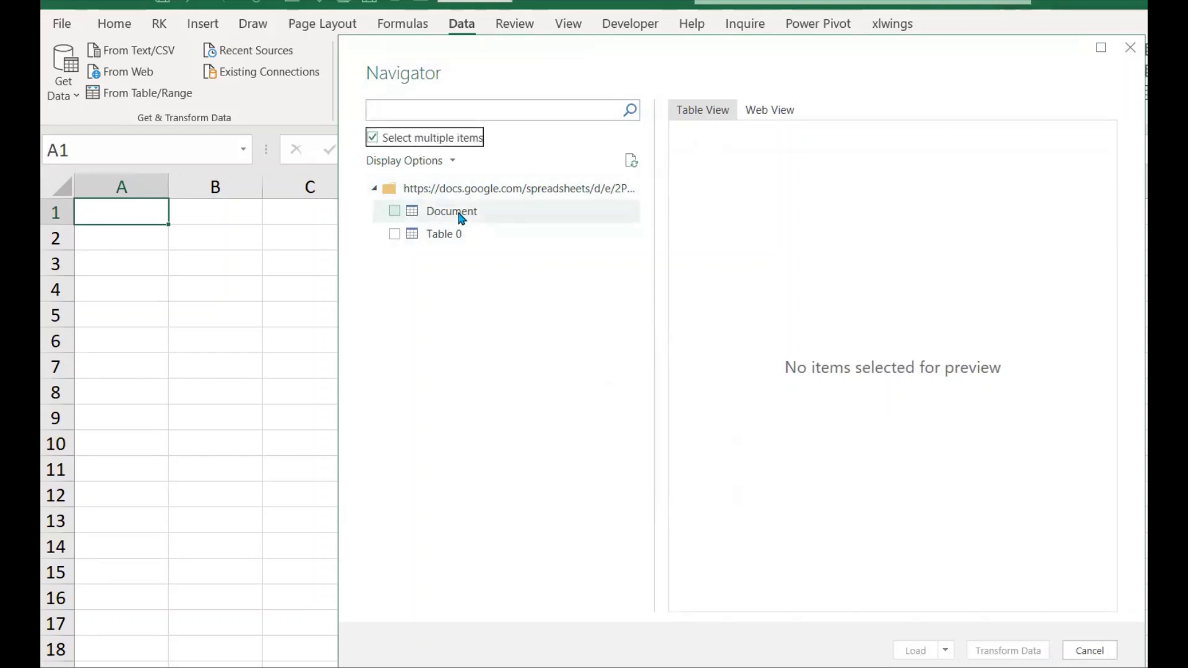
pyautogui.click(394, 234)
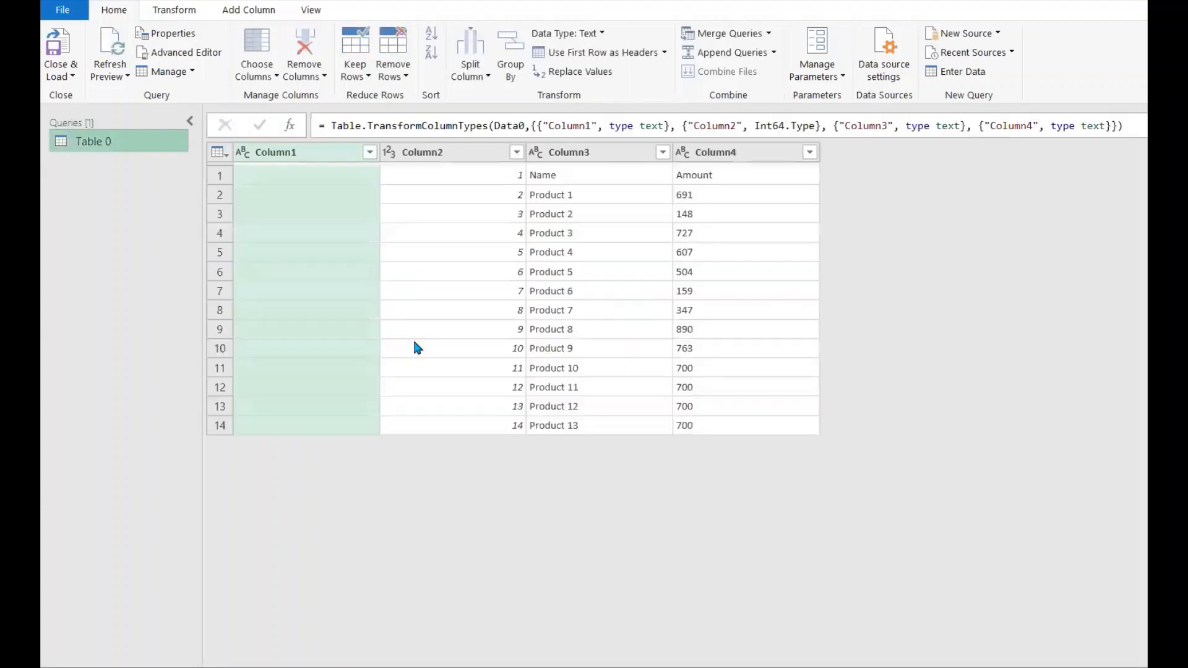
# Step: Promote the first row to headers and remove the blank and 1 columns, leaving Name and Amount
pyautogui.click(221, 154)
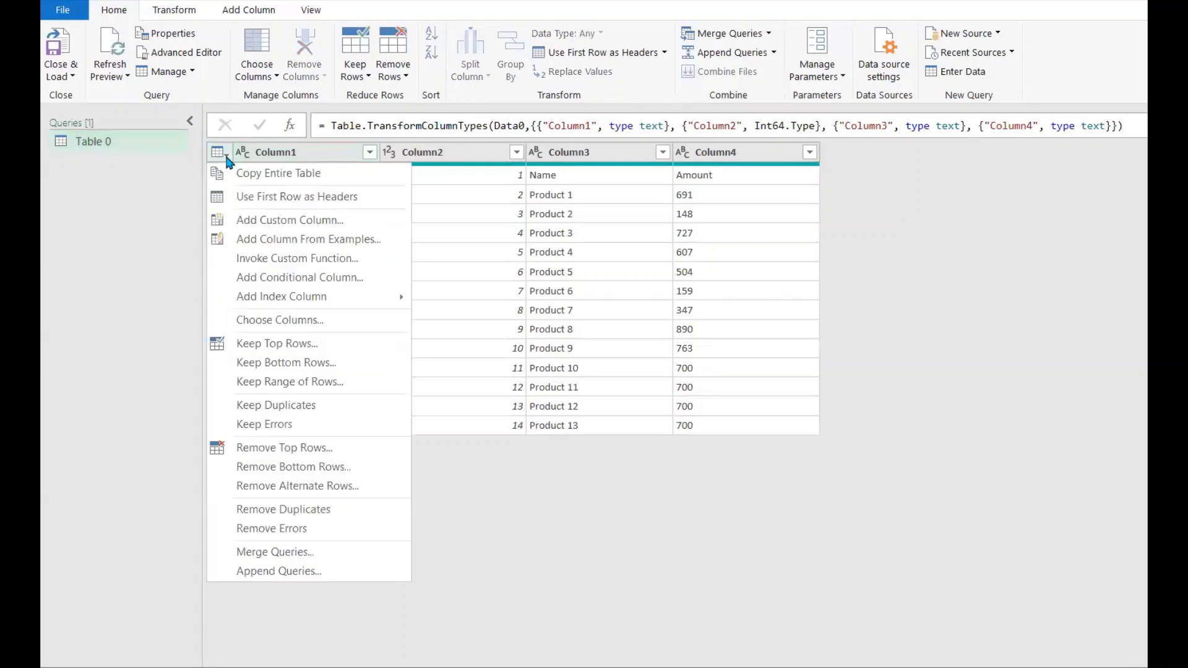
pyautogui.click(292, 204)
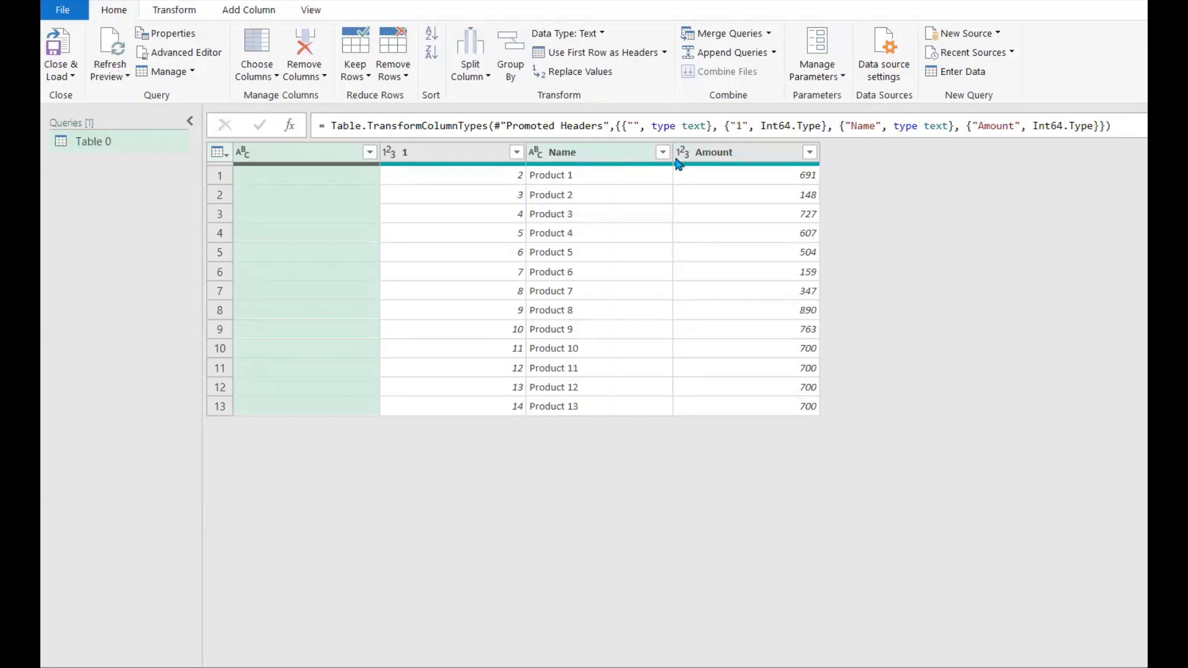
pyautogui.keyDown('ctrl'); pyautogui.click(440, 160); pyautogui.keyUp('ctrl')
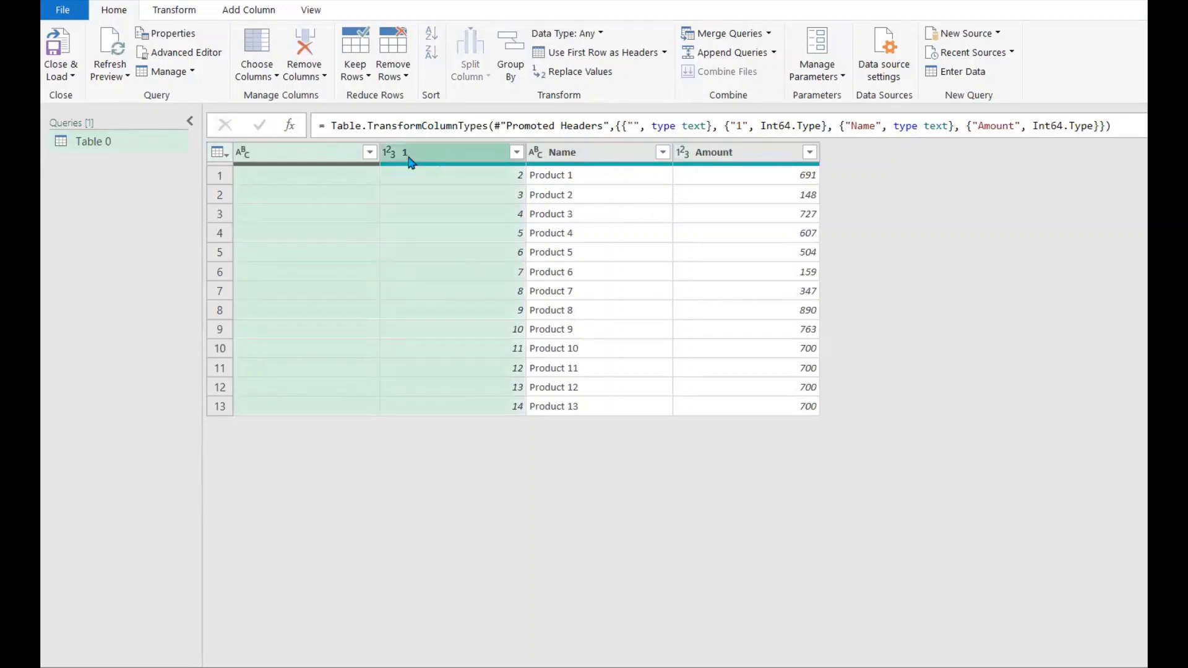
pyautogui.rightClick(426, 159)
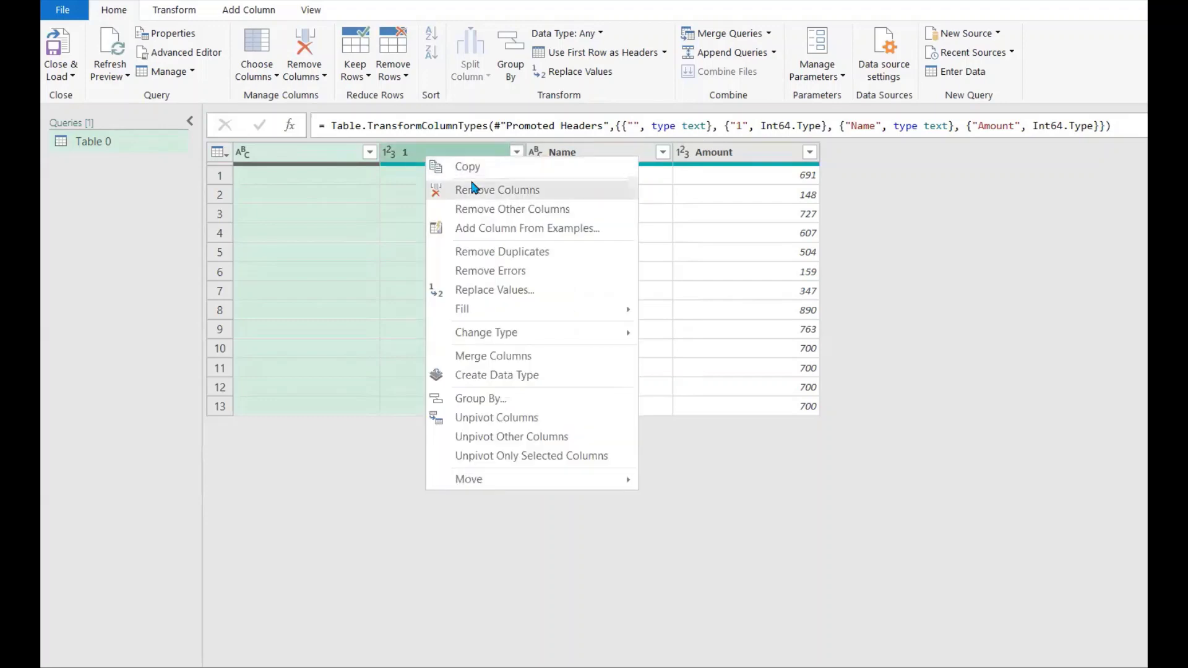
pyautogui.click(477, 192)
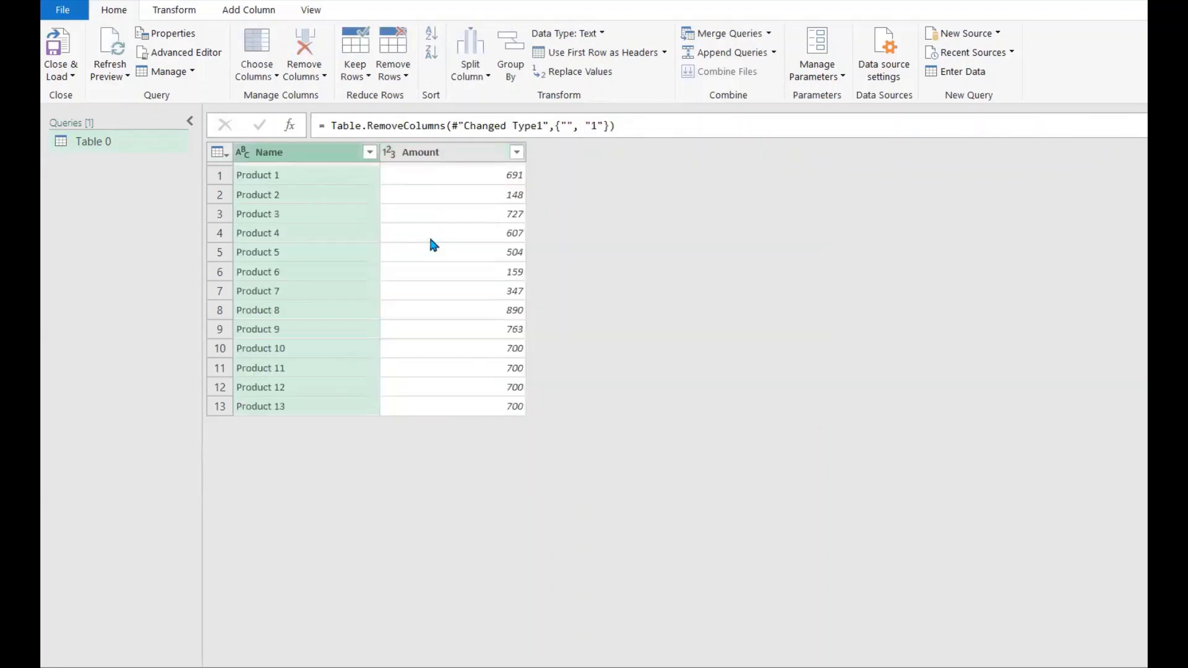
pyautogui.click(358, 296)
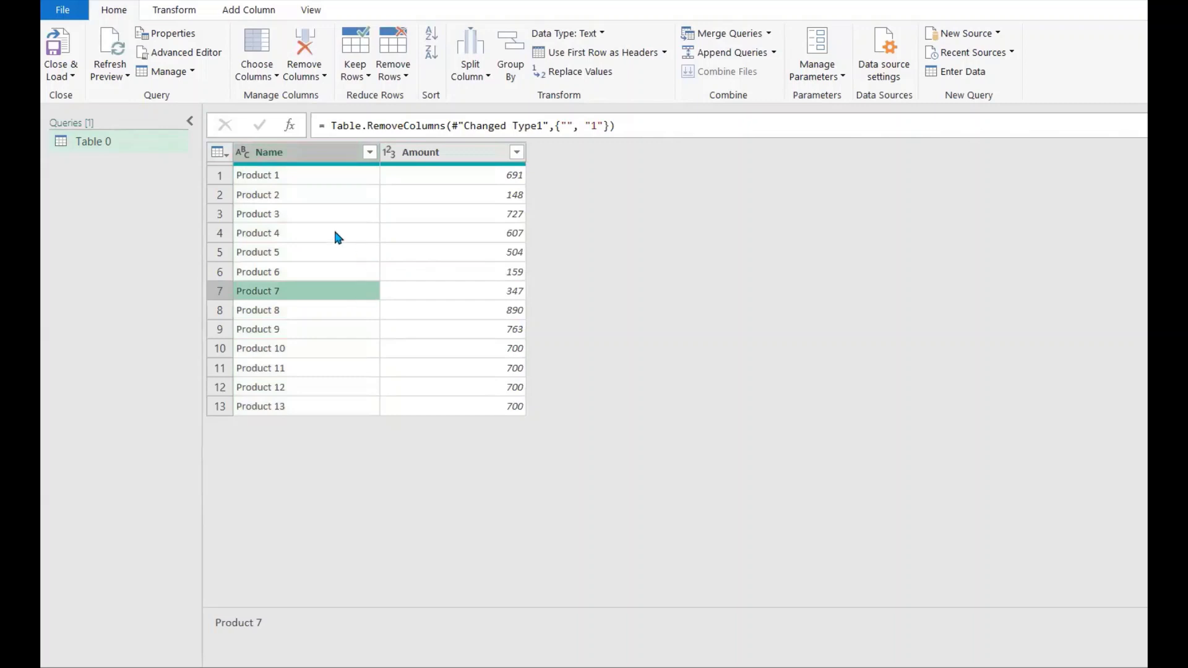
pyautogui.click(75, 75)
# Step: Load the cleaned Table 0 to the existing worksheet at cell =$A$1
pyautogui.click(87, 115)
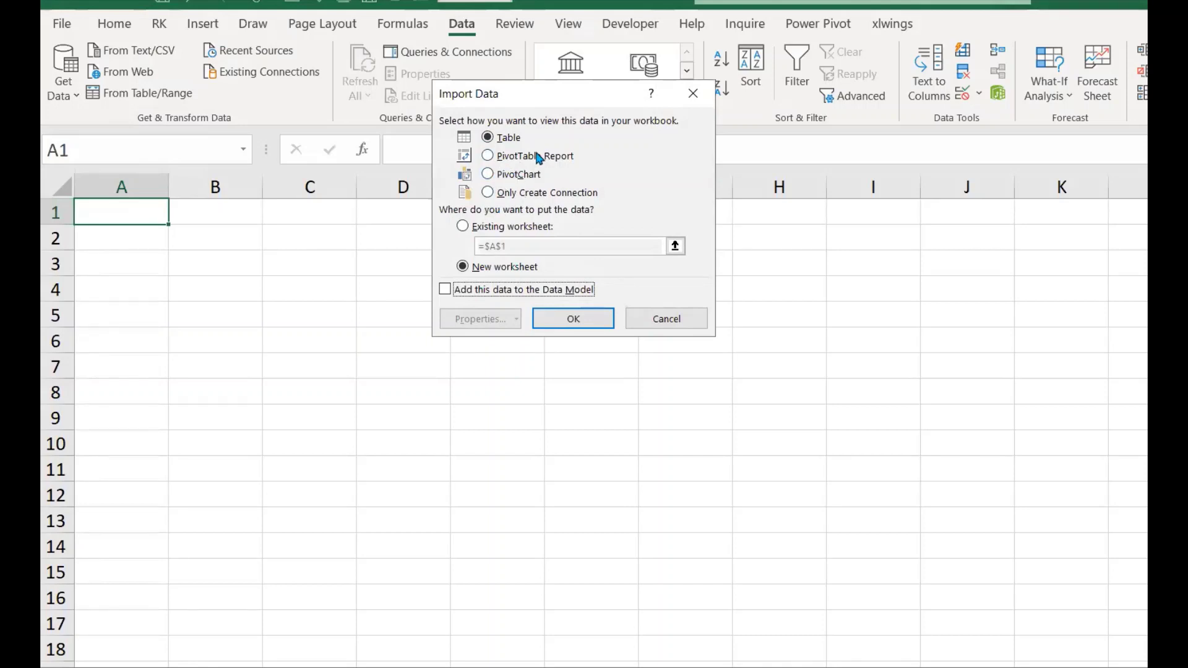
pyautogui.click(464, 227)
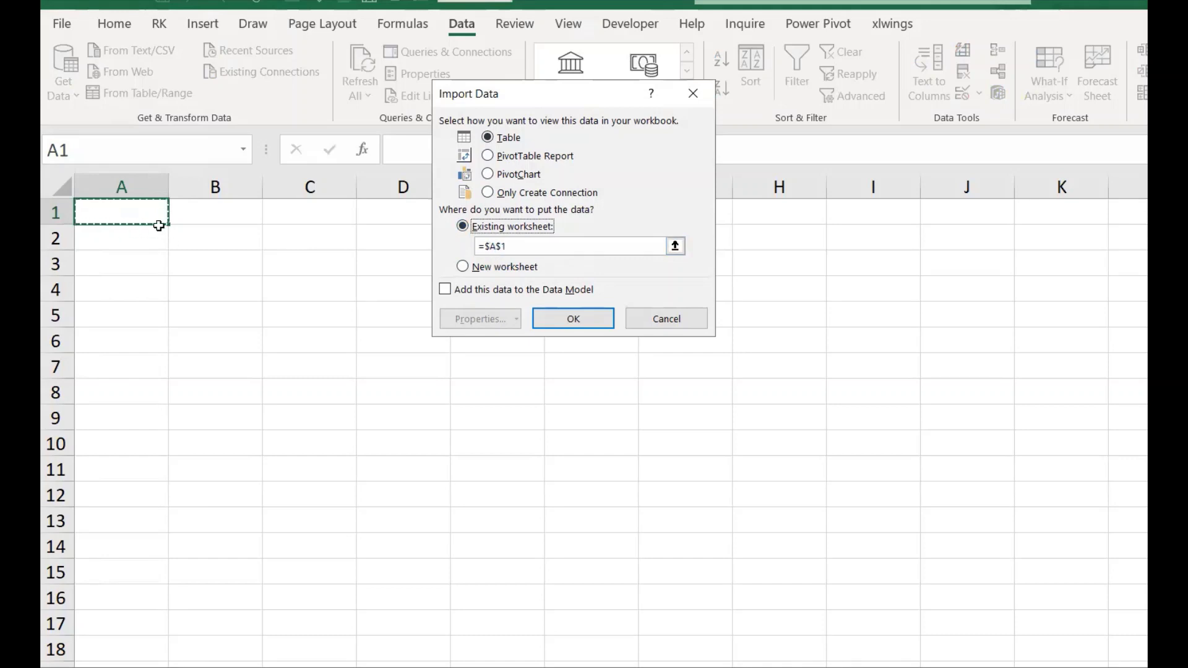
pyautogui.click(573, 318)
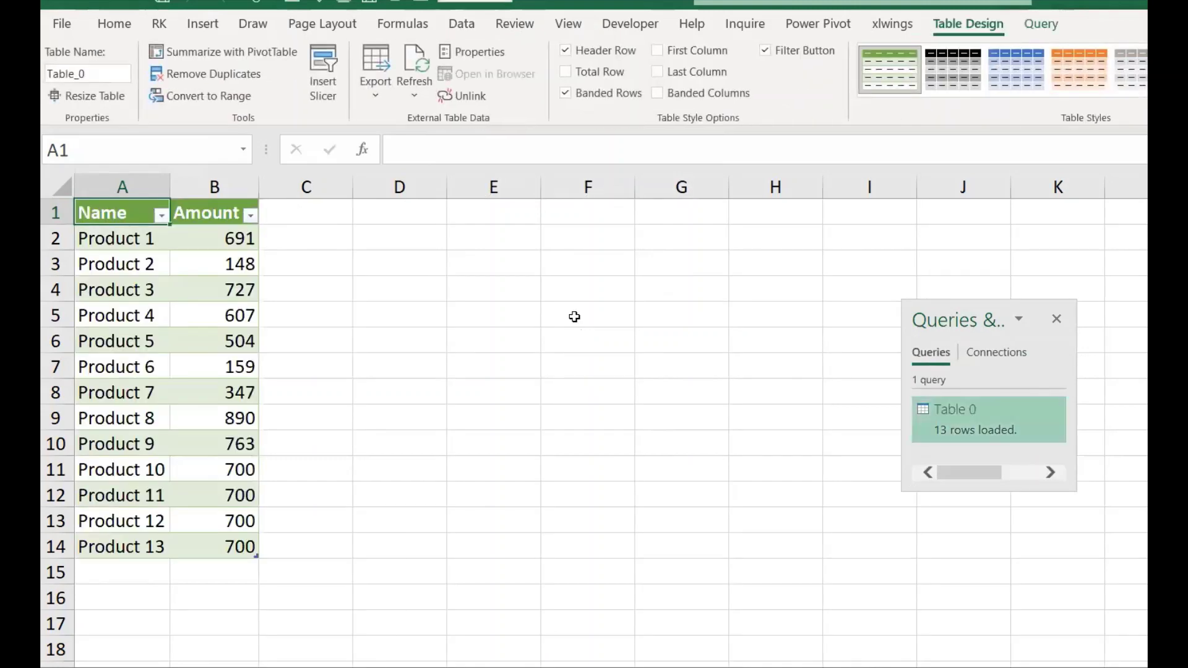
pyautogui.click(175, 411)
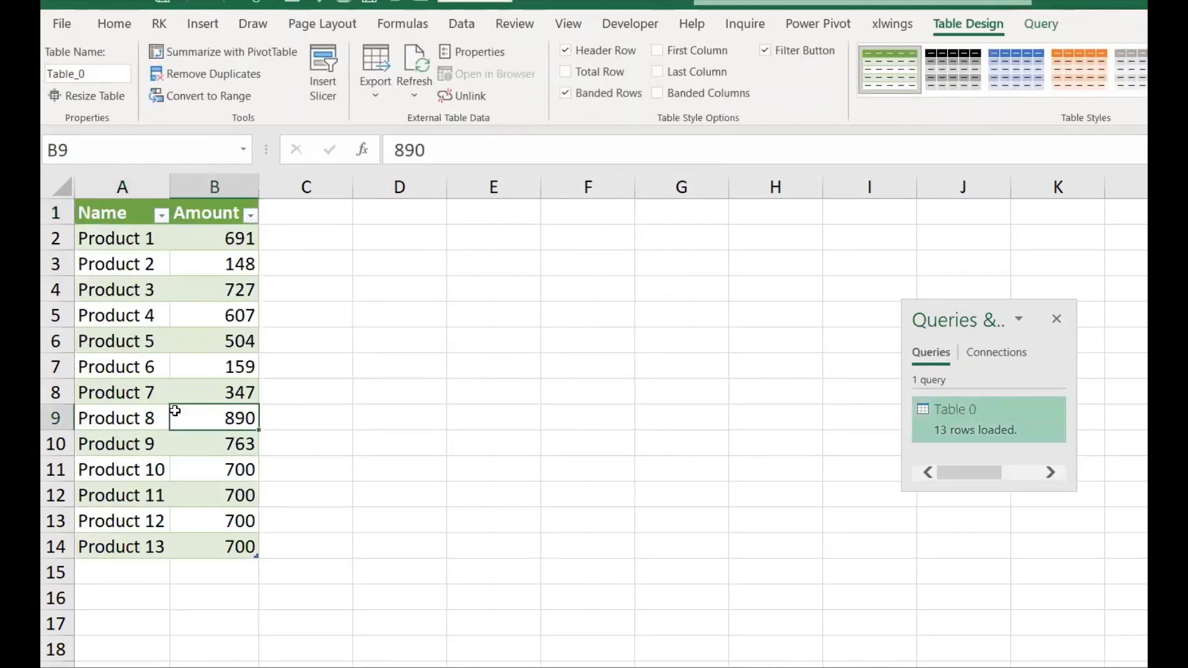
pyautogui.click(160, 463)
pyautogui.click(186, 459)
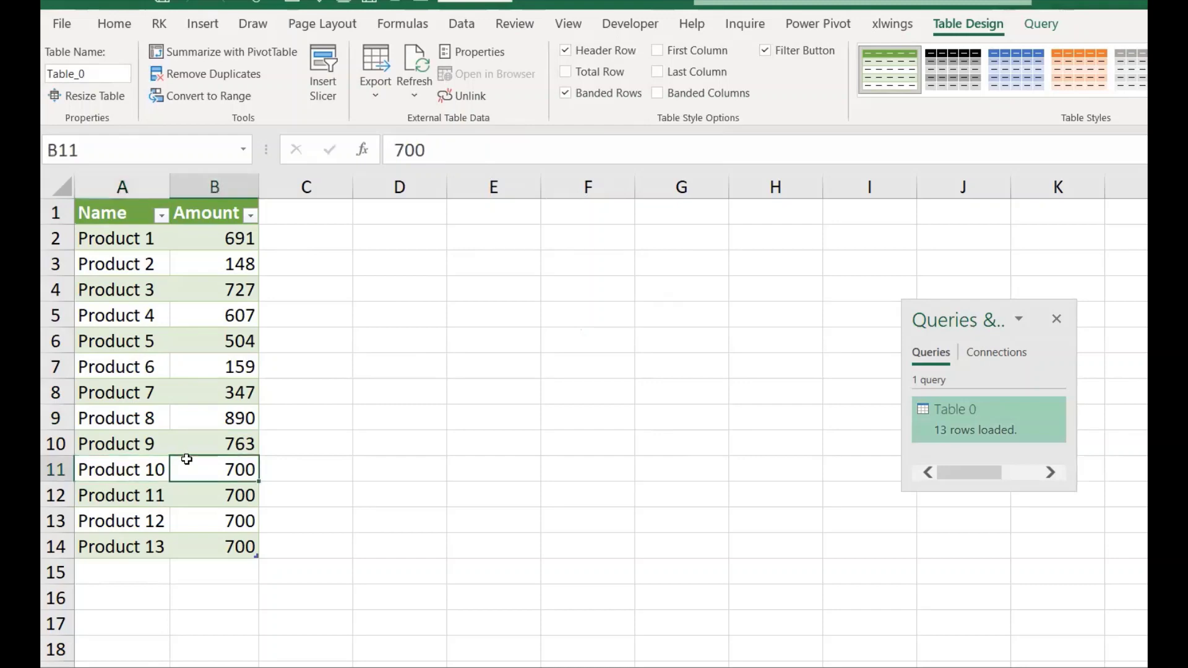
pyautogui.click(189, 485)
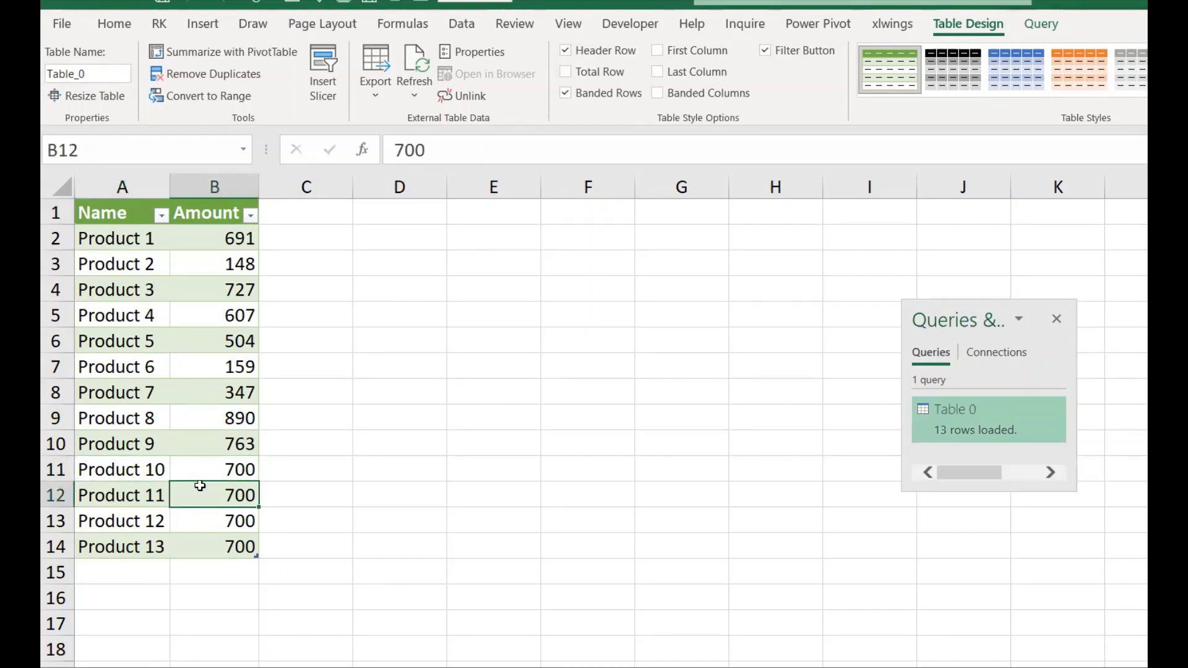
pyautogui.click(262, 434)
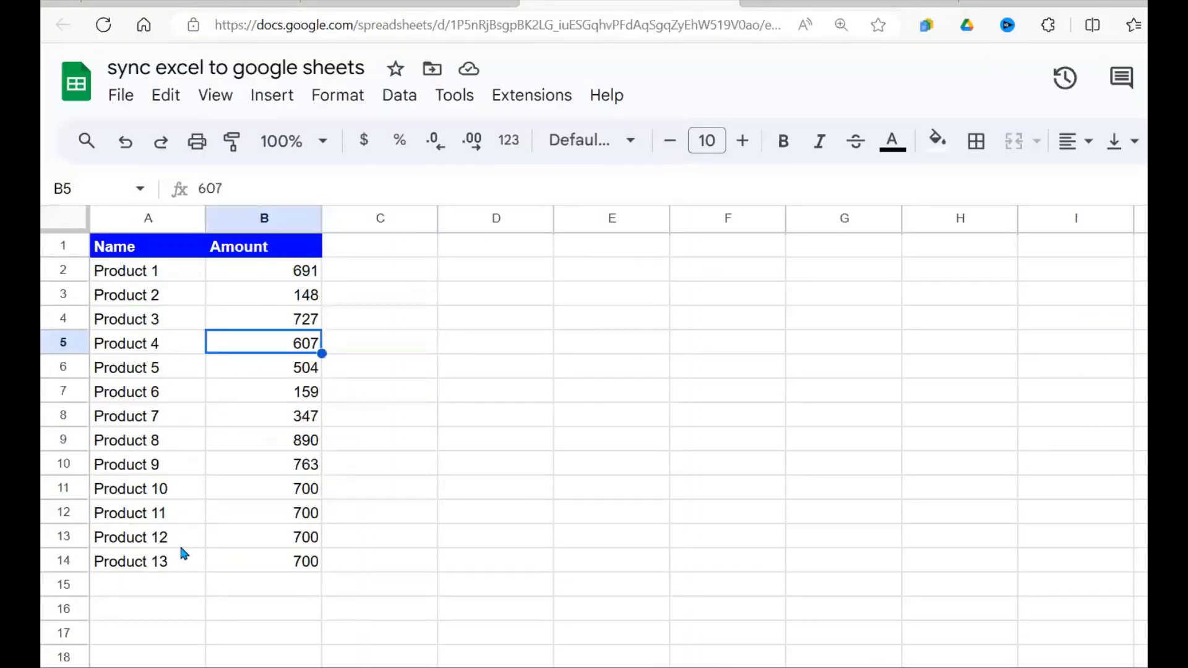
# Step: Fill the product names from A13:A14 down to row 16, adding Product 14 and Product 15
pyautogui.click(141, 567)
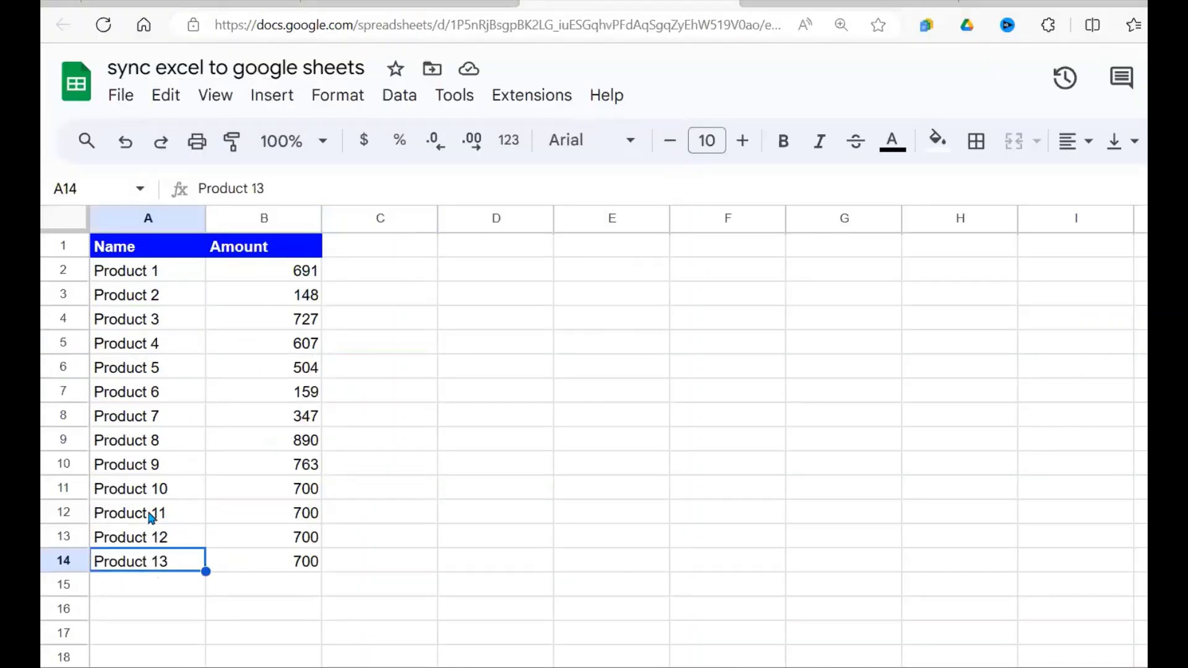
pyautogui.click(151, 518)
pyautogui.click(164, 545)
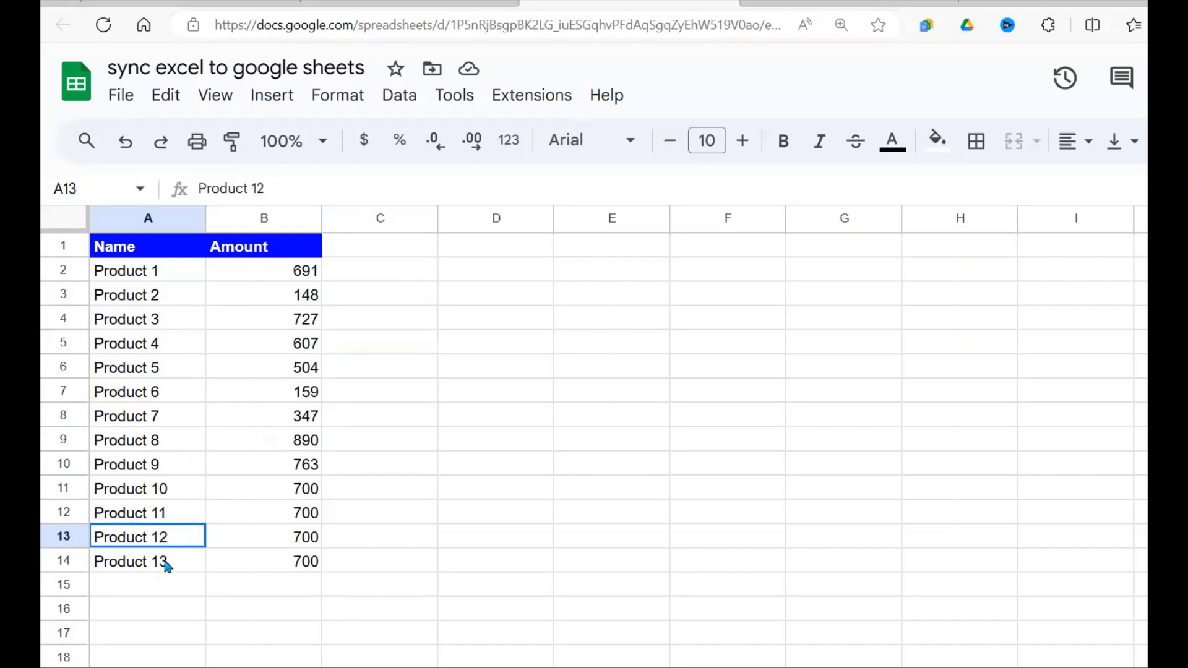
pyautogui.keyDown('shift'); pyautogui.click(166, 565); pyautogui.keyUp('shift')
pyautogui.moveTo(205, 572); pyautogui.dragTo(227, 619)
# Step: Enter amounts 1000 and 2000 in B15:B16, then switch back to the Excel workbook
pyautogui.click(267, 588)
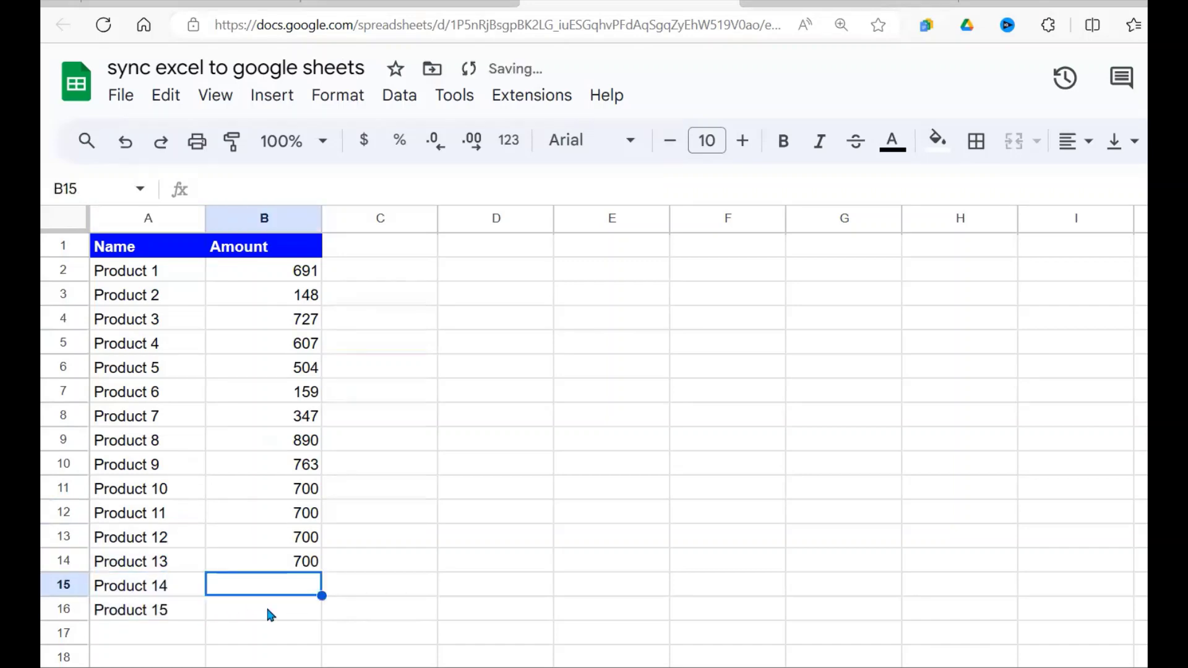
pyautogui.write('10000')
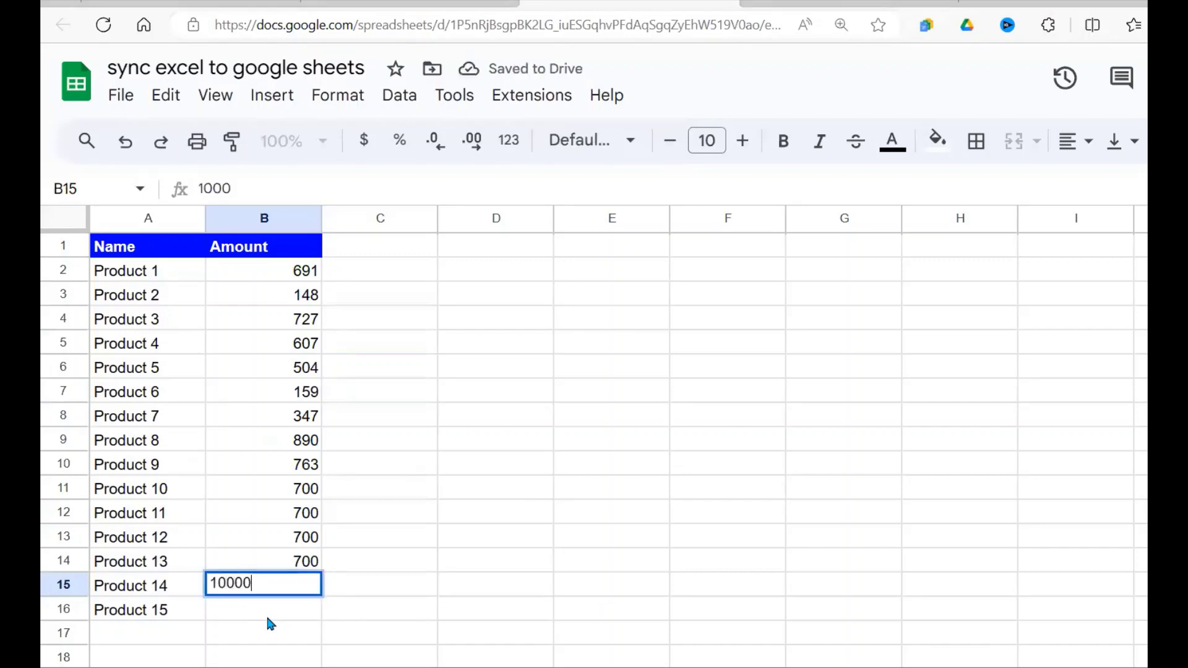
pyautogui.press('BackSpace')
pyautogui.press('Return')
pyautogui.write('2000')
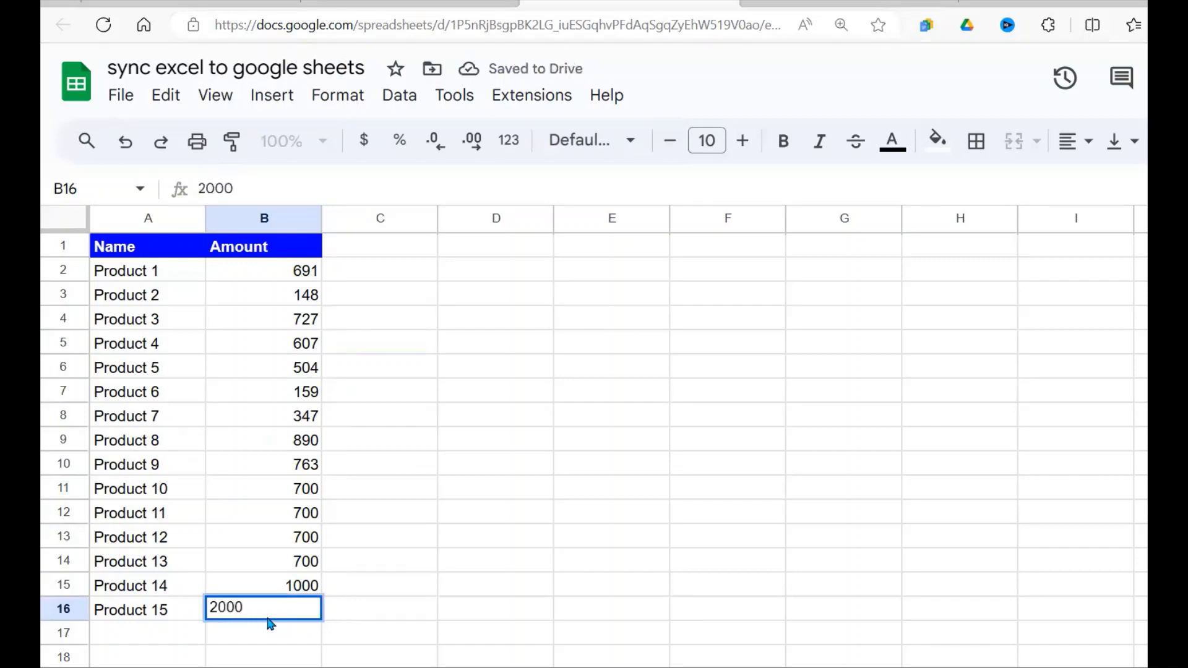
pyautogui.press('Return')
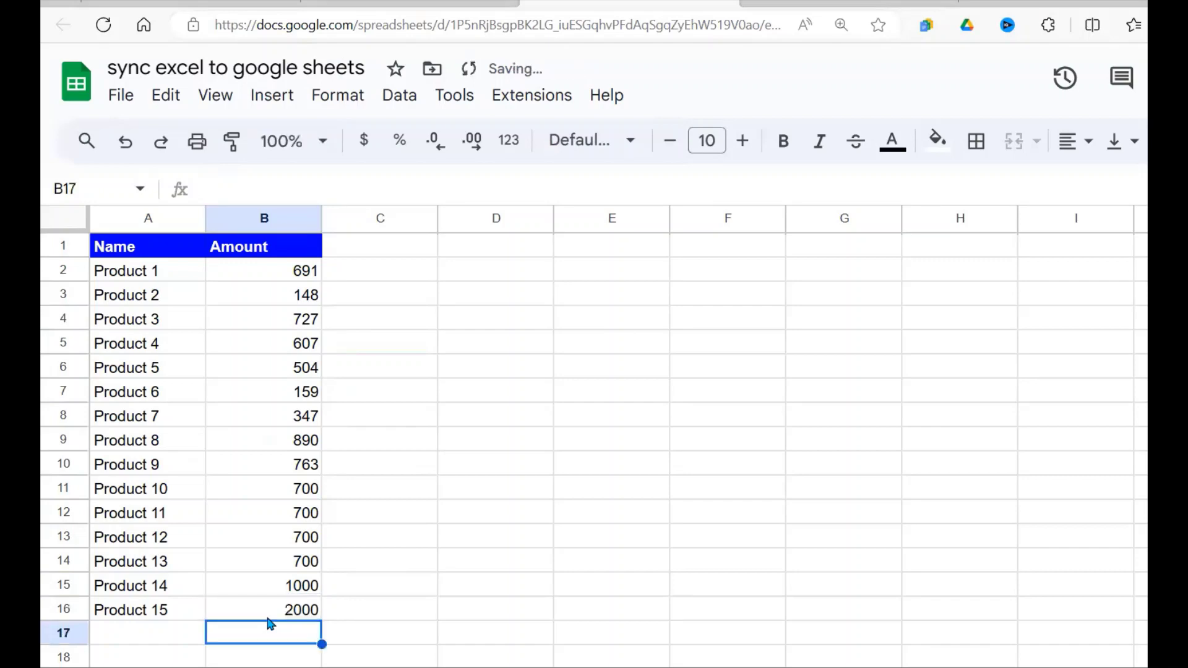
pyautogui.click(388, 515)
pyautogui.click(277, 494)
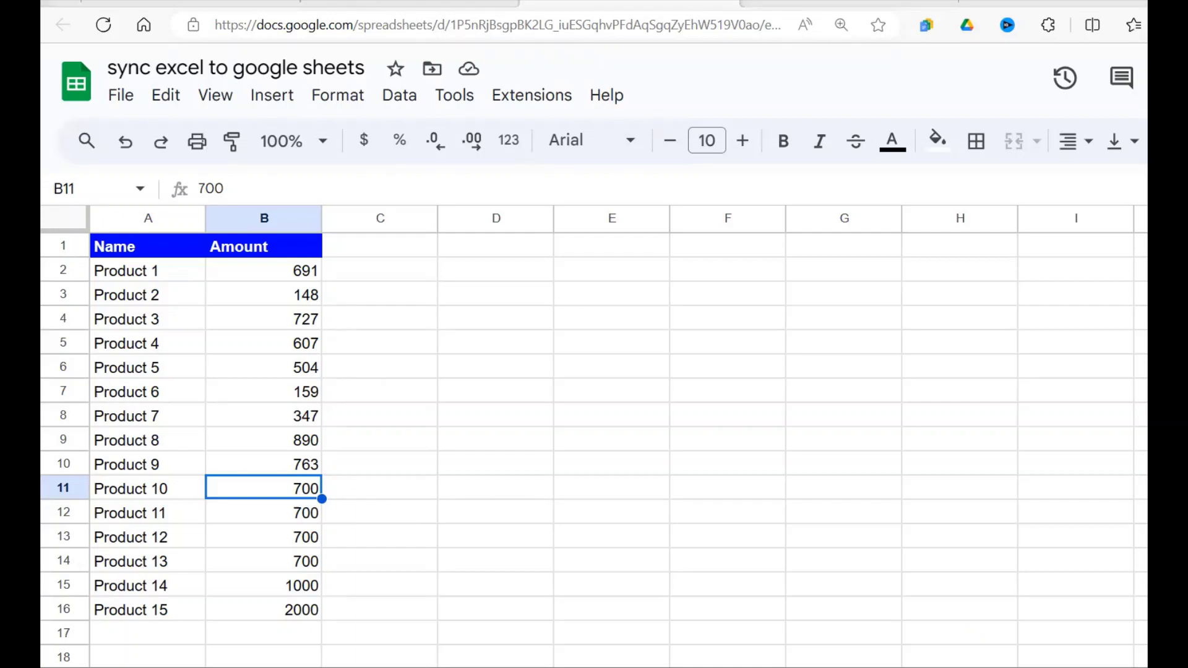
pyautogui.moveTo(1114, 667)
pyautogui.click(1015, 638)
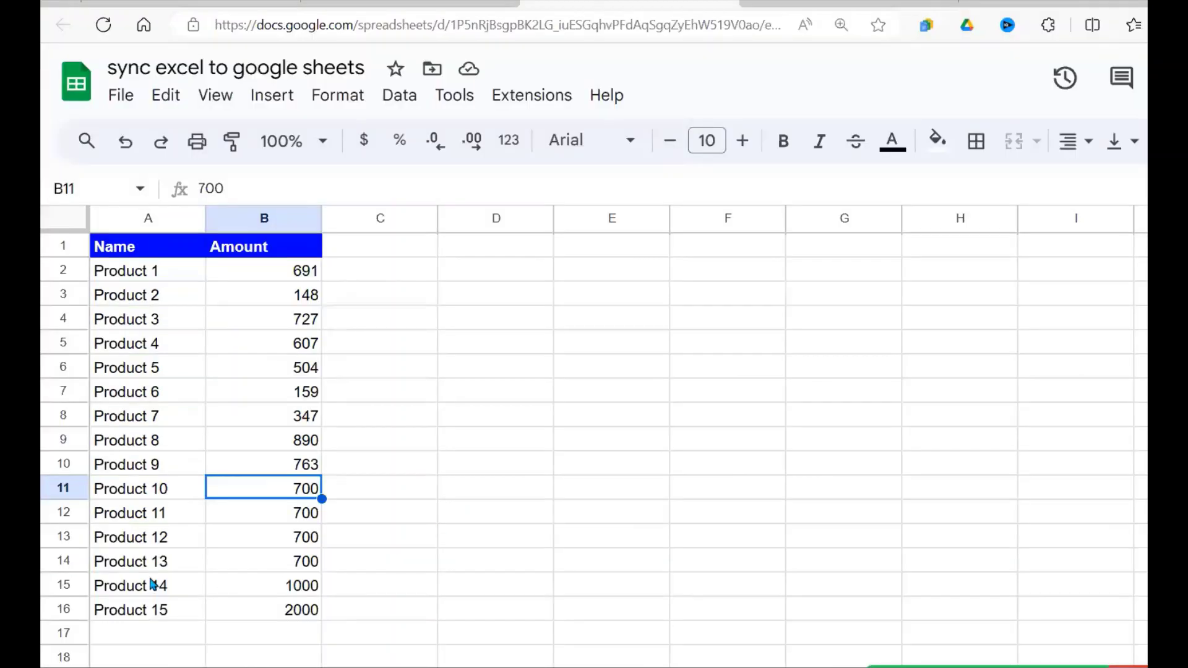
# Step: Refresh All so the table loads Product 14 (1000) and Product 15 (2000), then select those rows
pyautogui.moveTo(201, 586); pyautogui.dragTo(315, 599)
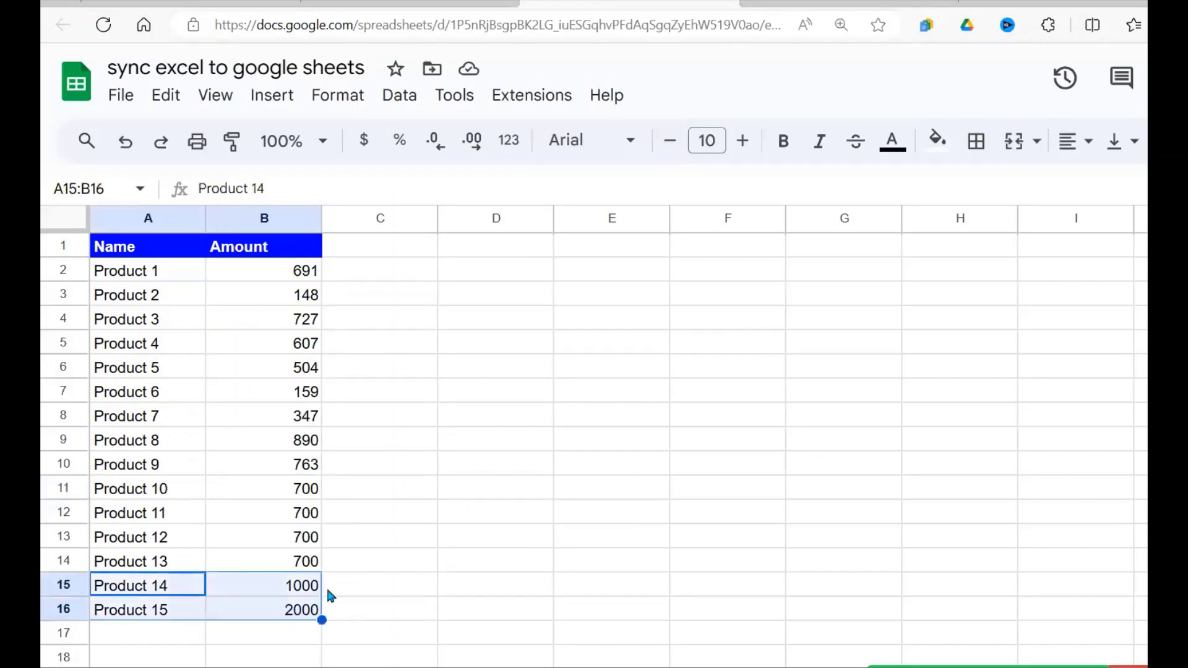
pyautogui.click(472, 586)
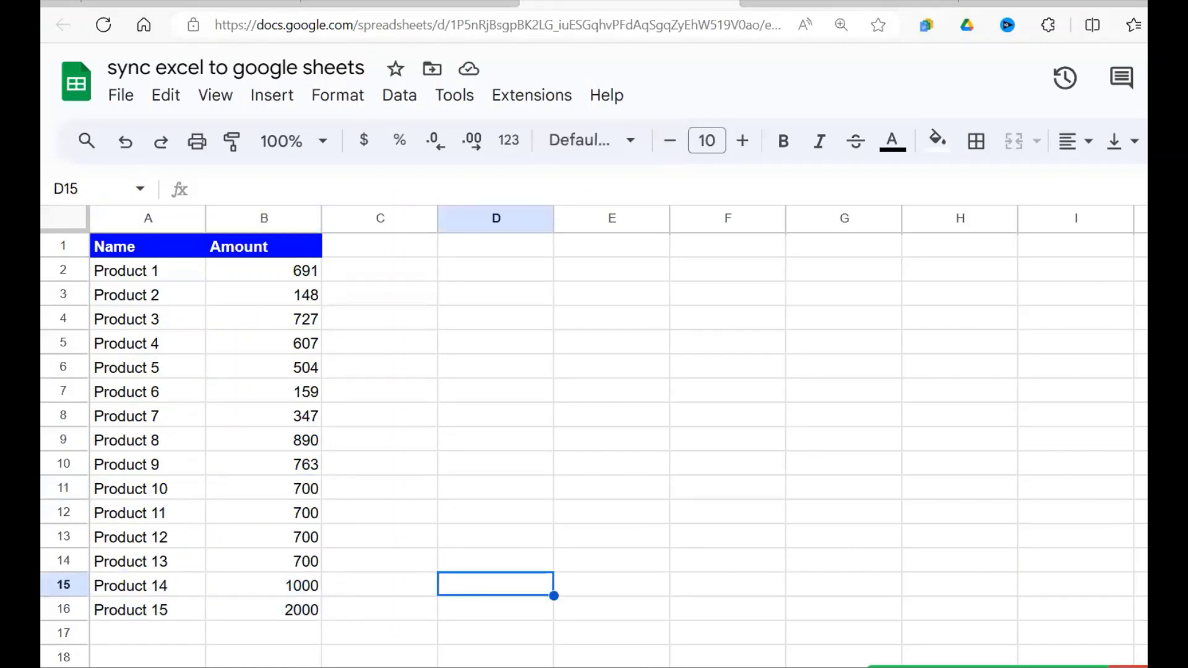
pyautogui.click(1015, 644)
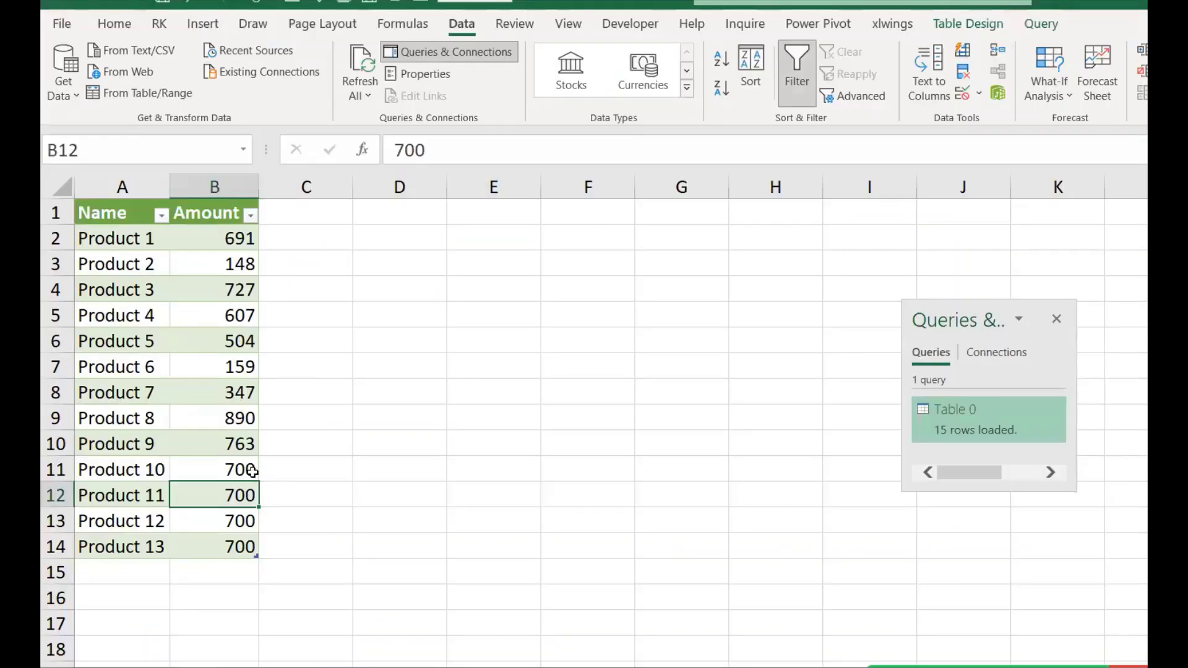
pyautogui.click(214, 449)
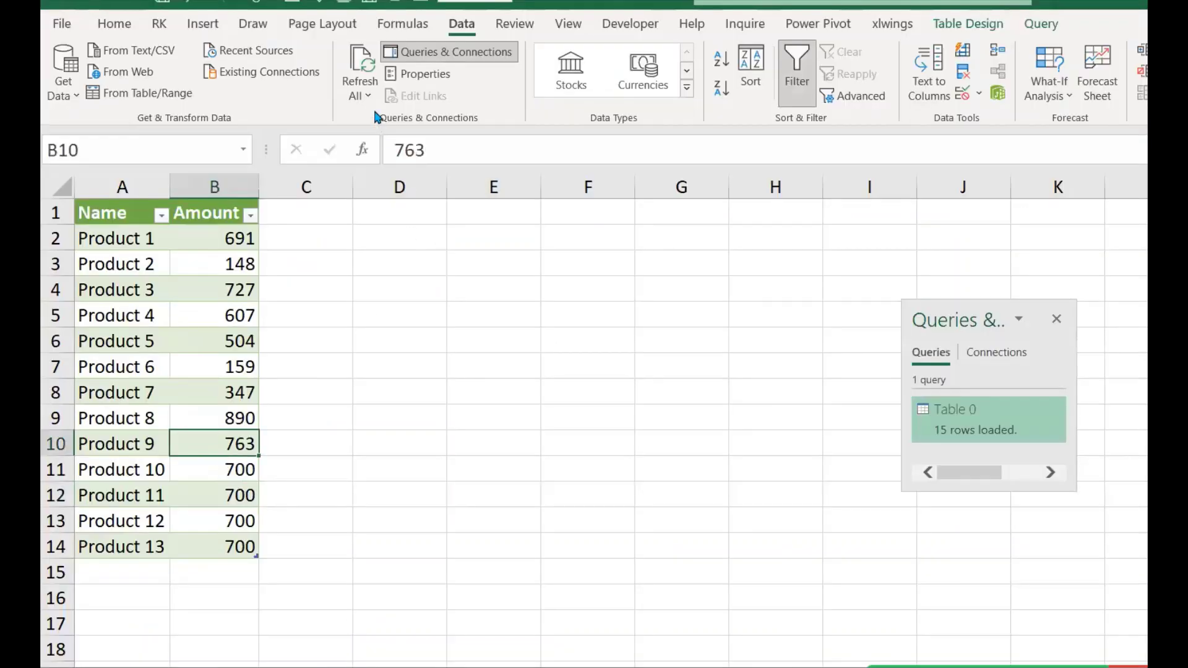
pyautogui.click(363, 94)
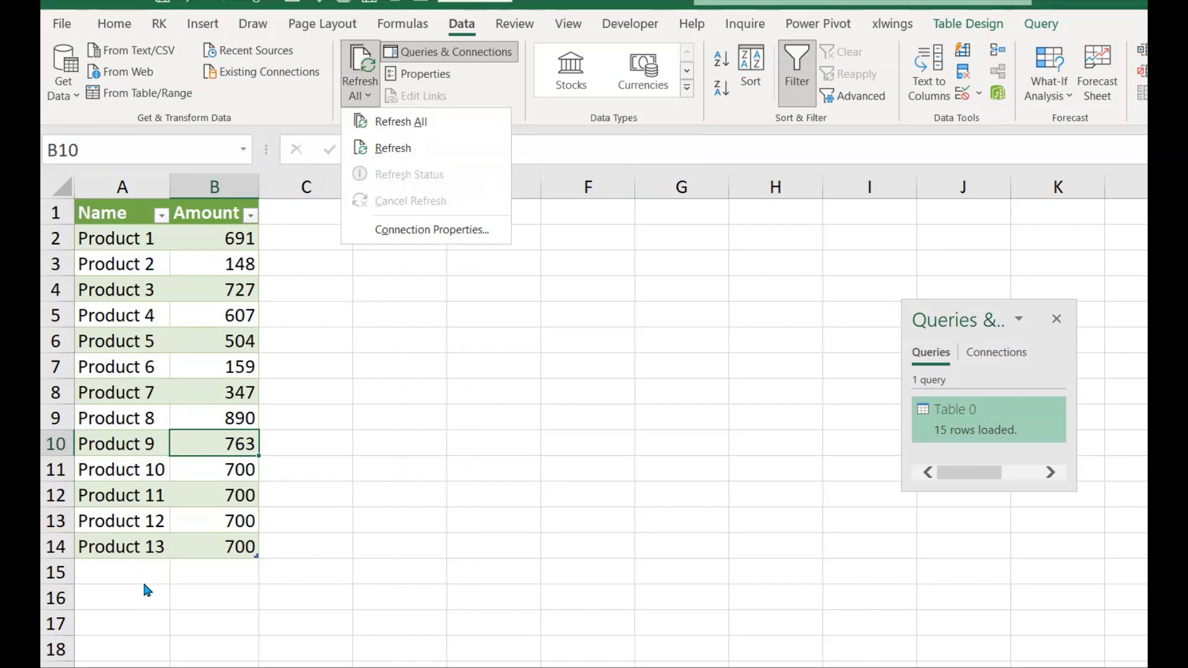
pyautogui.click(409, 121)
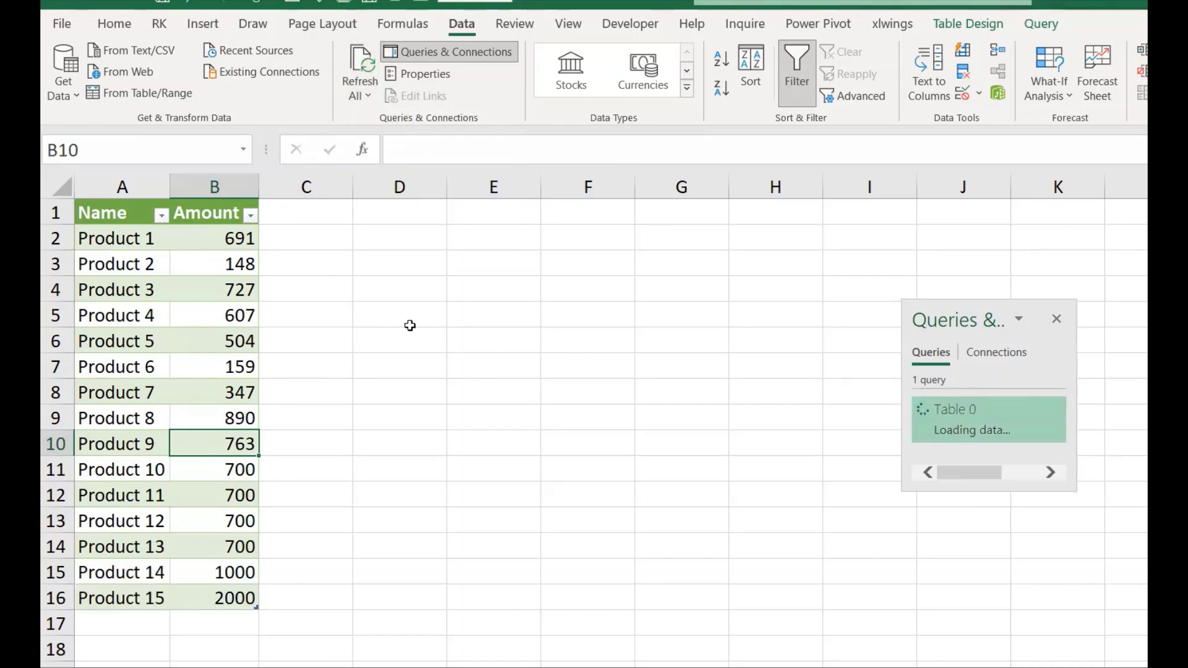
pyautogui.moveTo(158, 572); pyautogui.dragTo(249, 612)
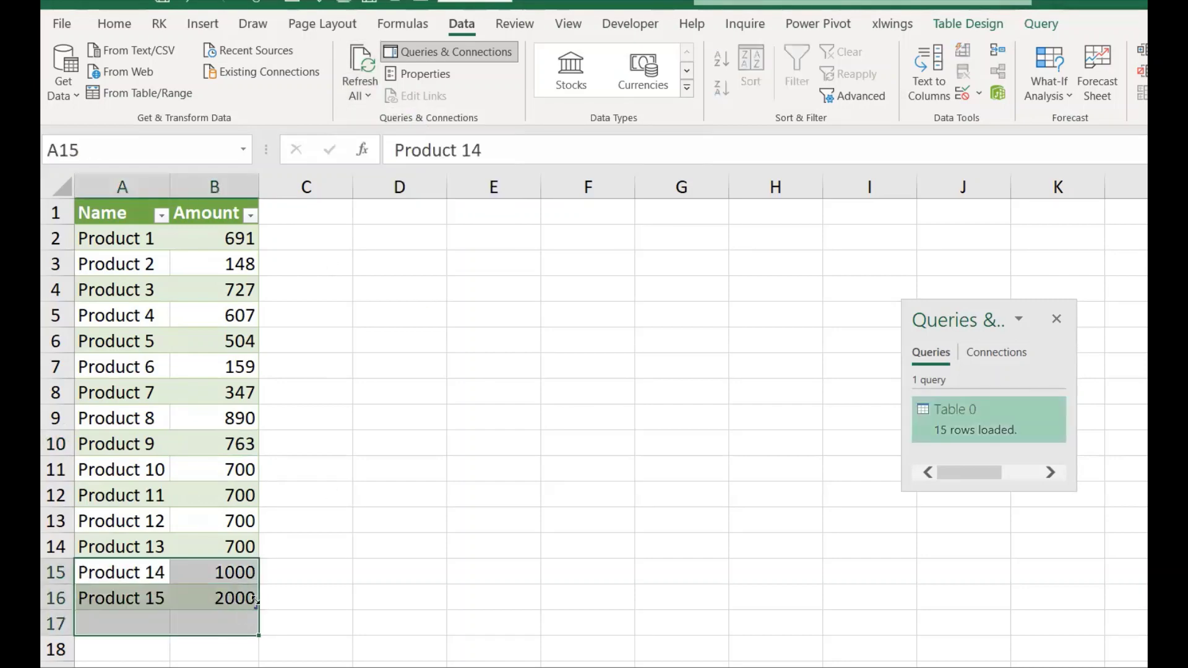